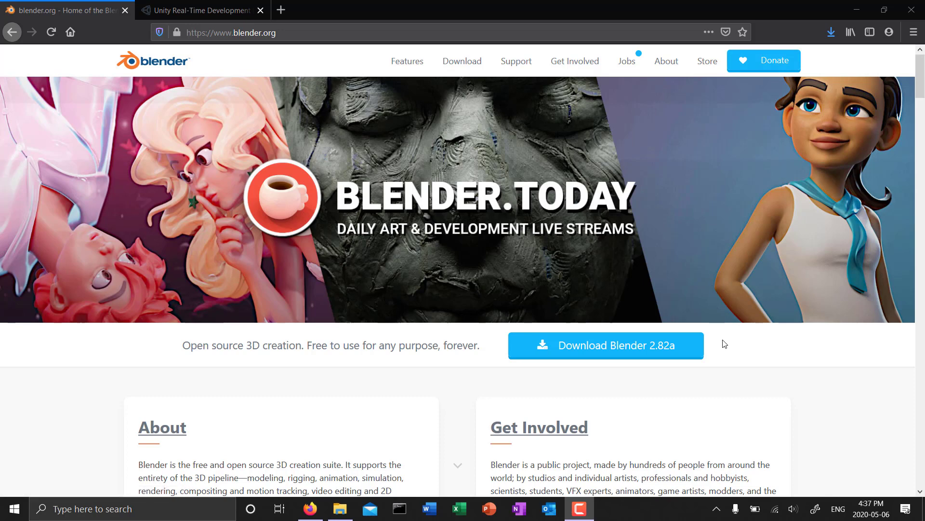
pyautogui.click(226, 13)
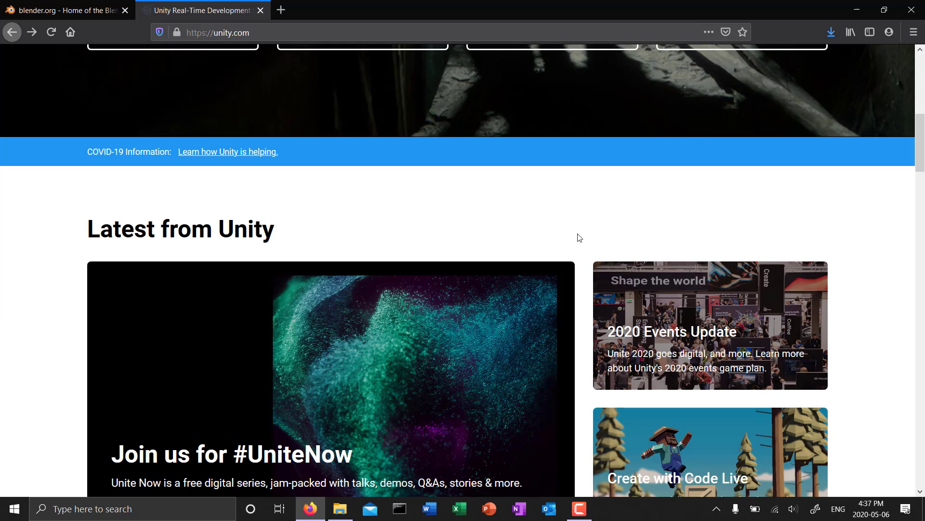
pyautogui.scroll(-3, 870, 300)
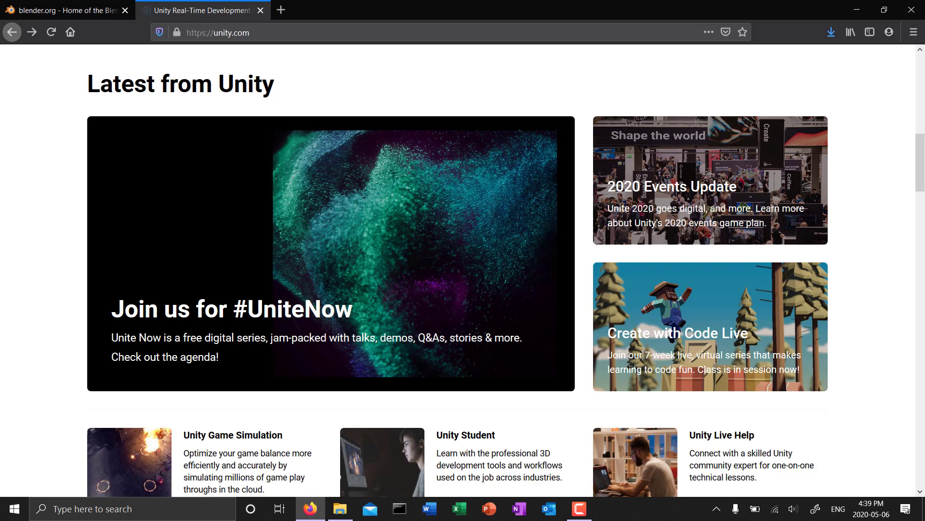
# Download the Blender 2.82a Windows installer from blender.org and save the file.
pyautogui.click(80, 17)
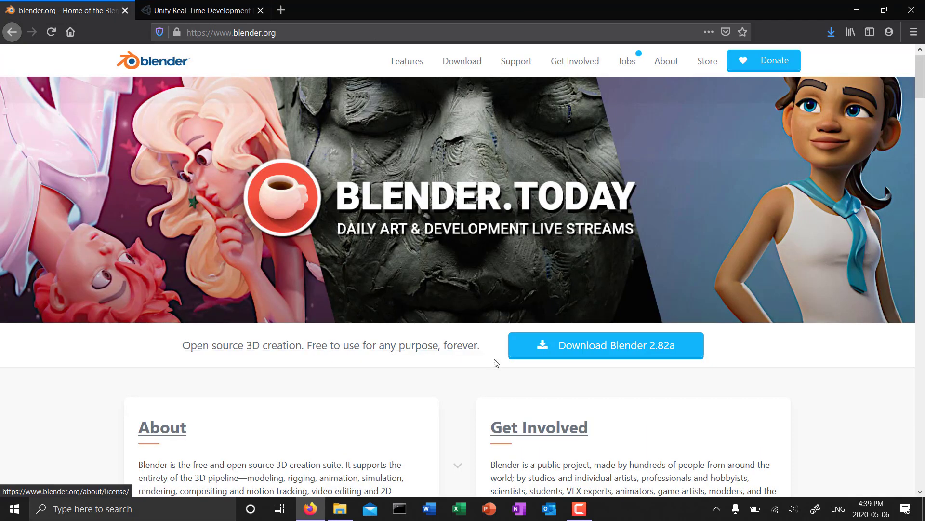
pyautogui.click(564, 350)
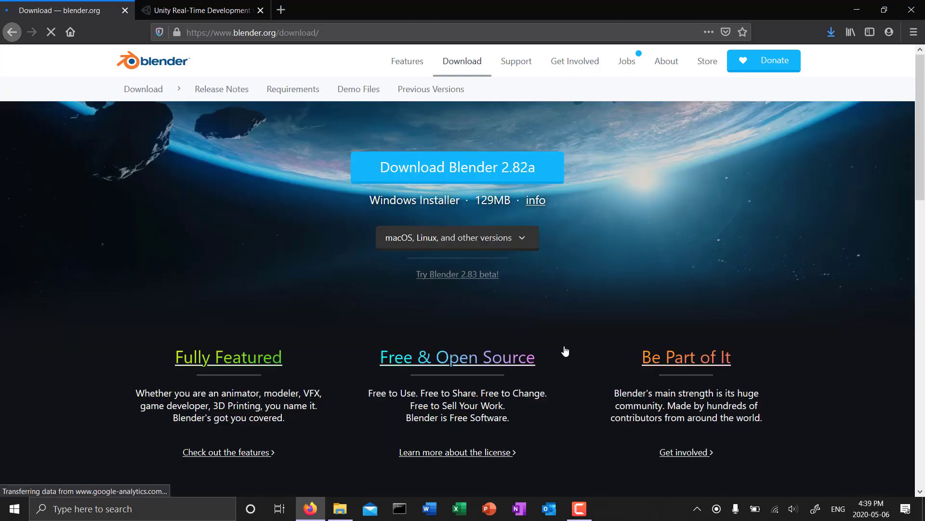
pyautogui.click(521, 168)
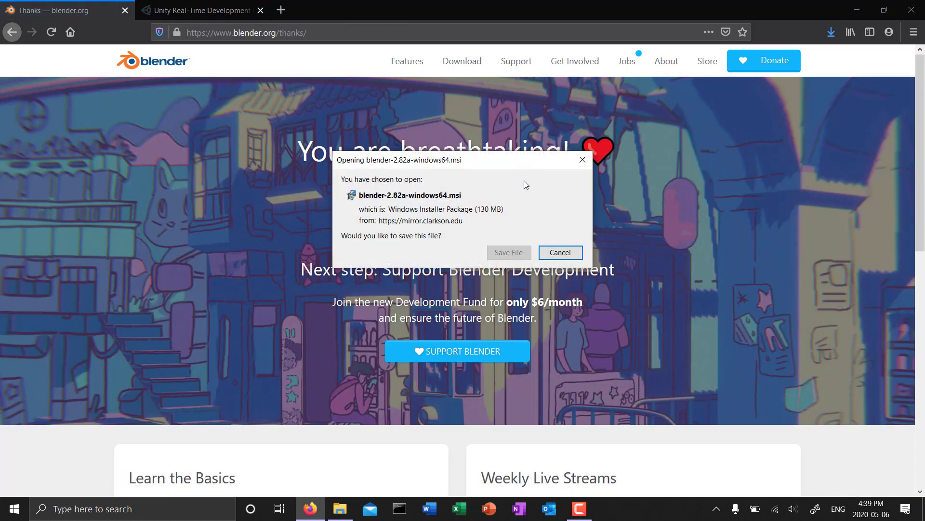
pyautogui.click(512, 254)
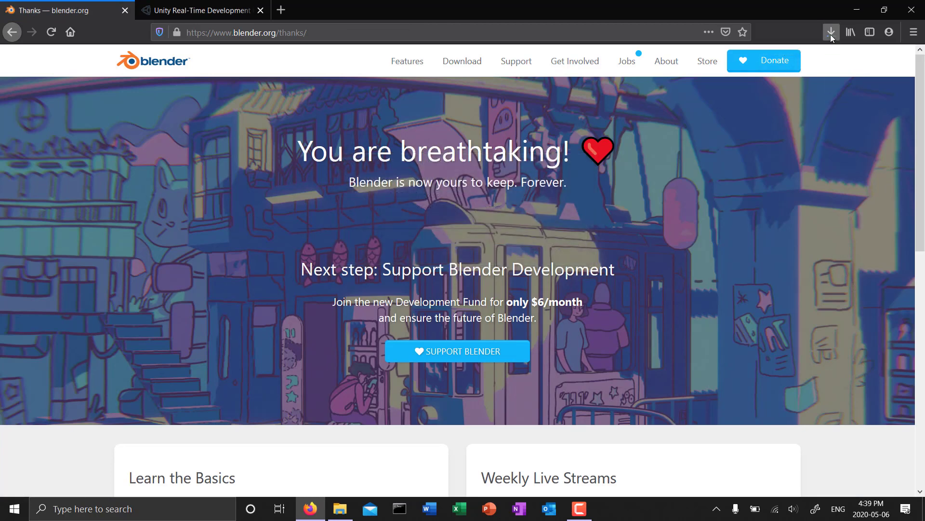
# Go to the Unity site's plans and pricing page and show the Individual plans with their eligibility and features.
pyautogui.click(218, 13)
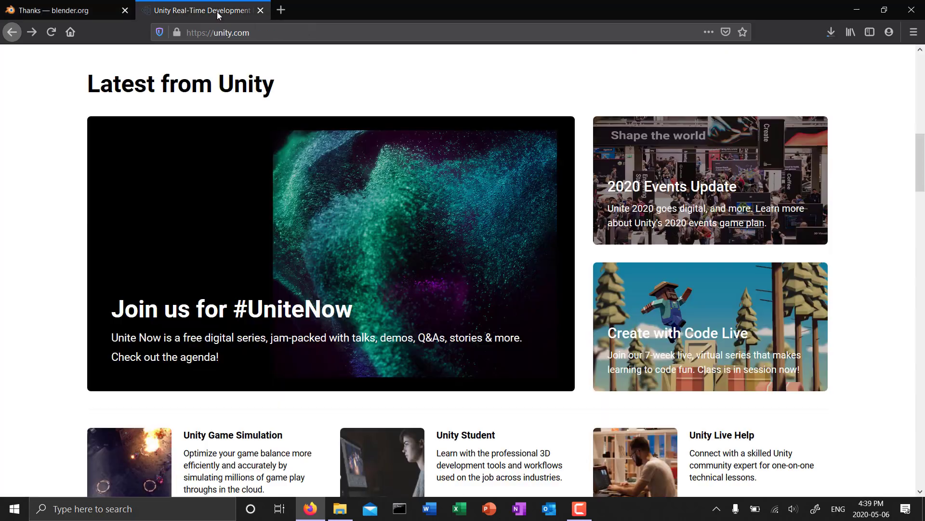
pyautogui.scroll(6, 606, 155)
pyautogui.scroll(5, 607, 155)
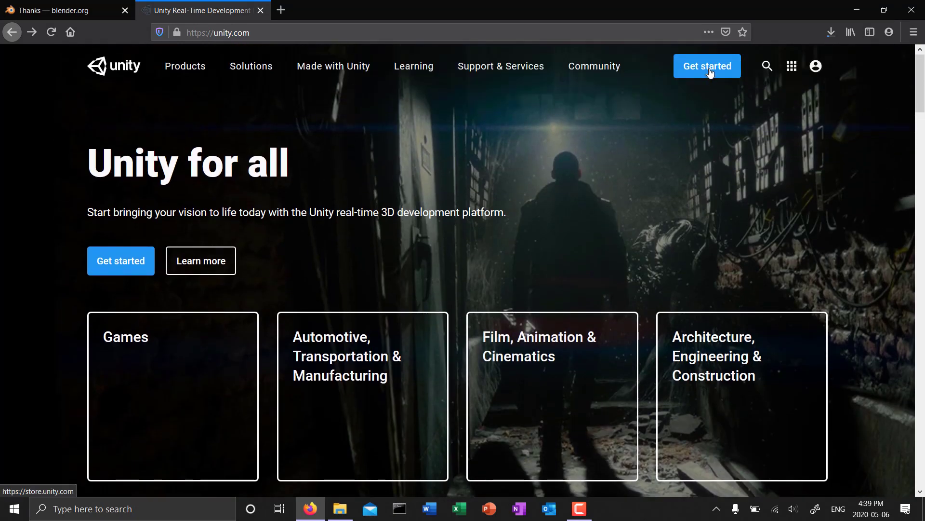
pyautogui.click(710, 70)
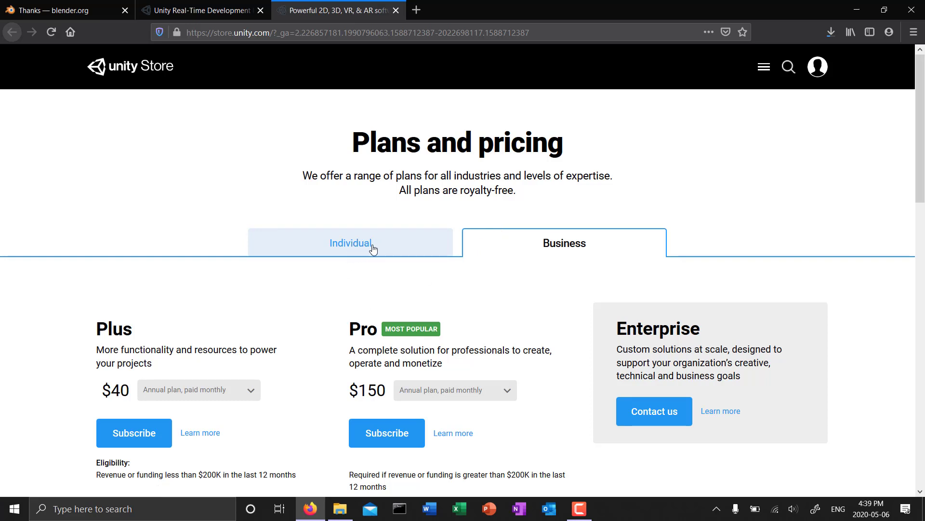
pyautogui.click(375, 248)
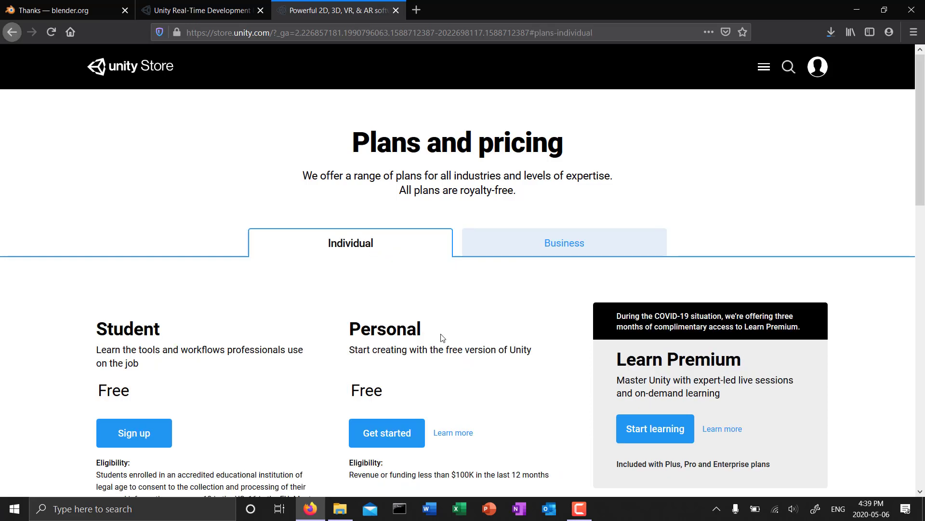
pyautogui.scroll(-2, 442, 339)
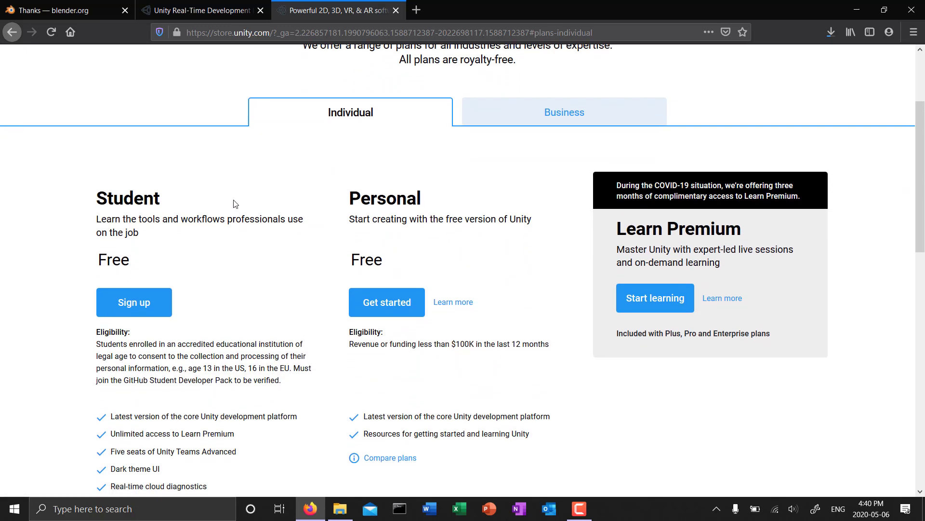
pyautogui.scroll(-2, 257, 354)
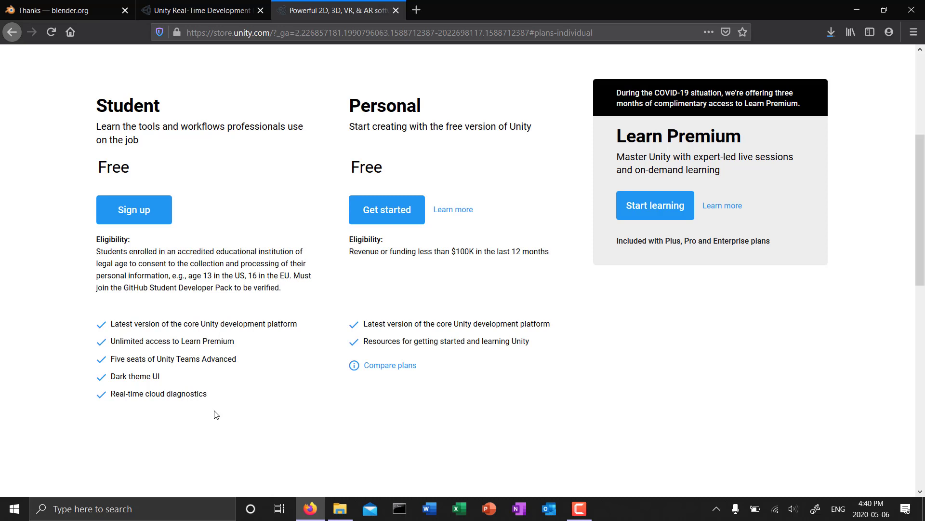
# Get started with the free Personal plan and choose the standard Unity installer for returning users.
pyautogui.click(383, 212)
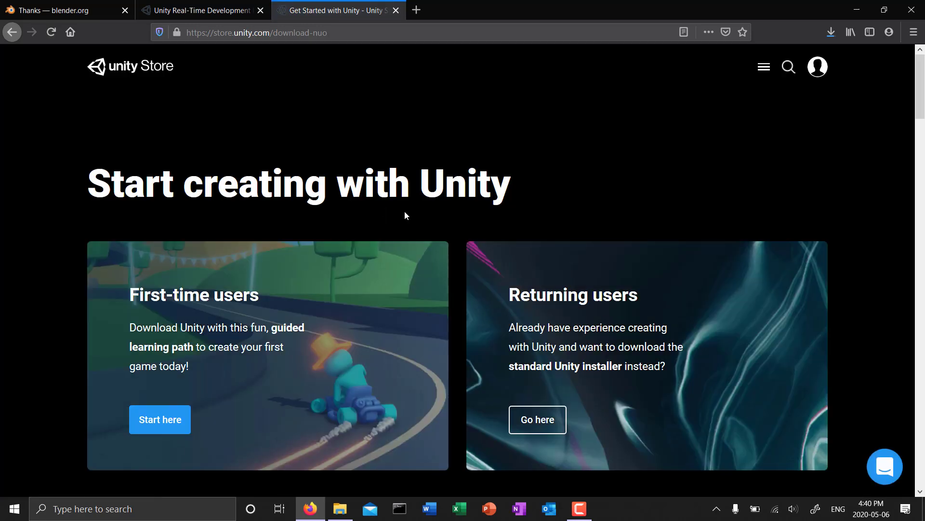
pyautogui.scroll(-4, 489, 226)
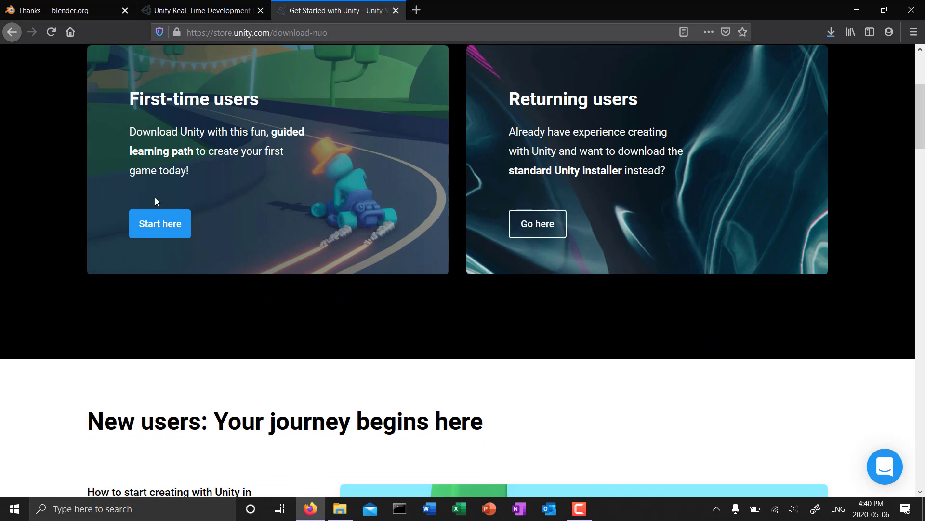
pyautogui.scroll(1, 576, 221)
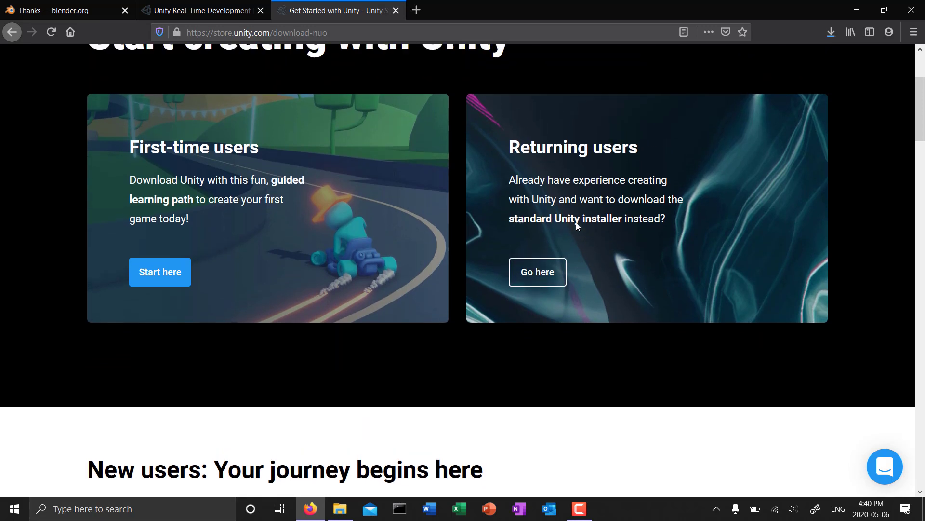
pyautogui.click(540, 291)
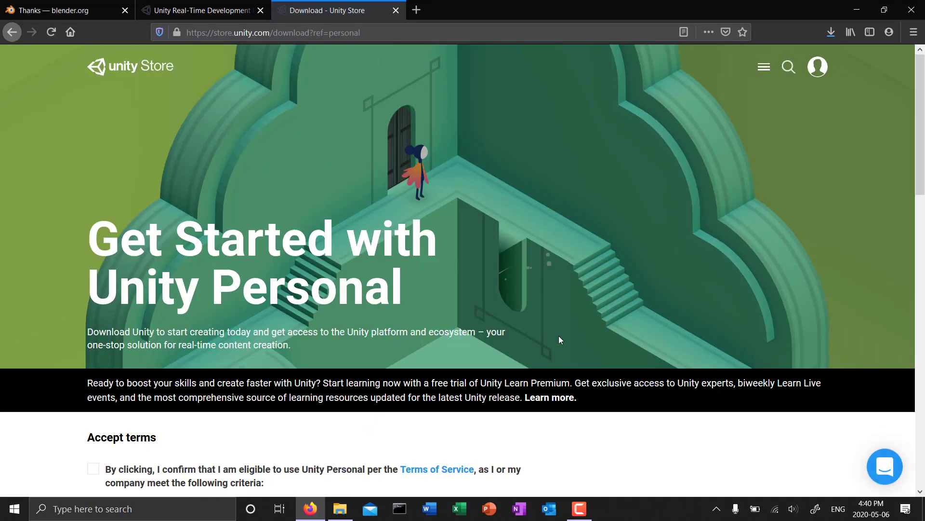
# Confirm eligibility under the Unity Personal terms, then download Unity Hub for Windows and save UnityHubSetup.exe.
pyautogui.scroll(-4, 559, 337)
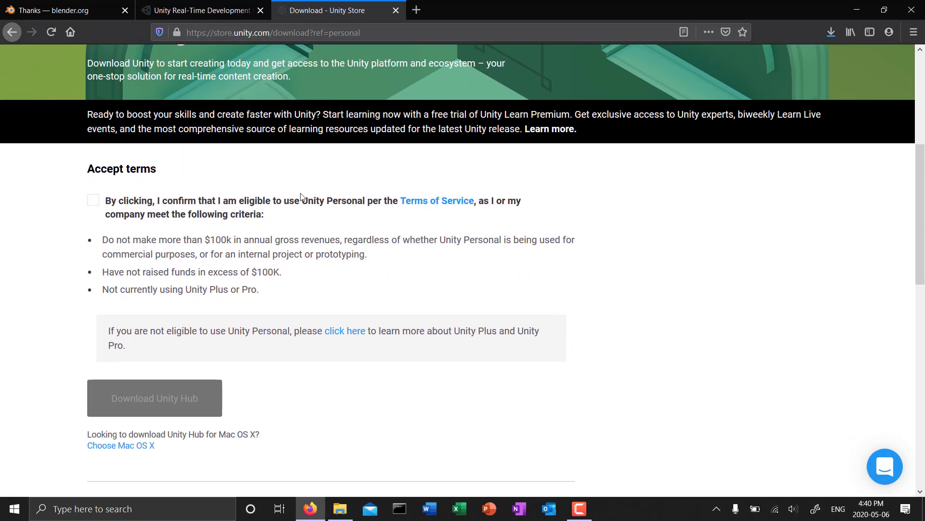
pyautogui.click(94, 201)
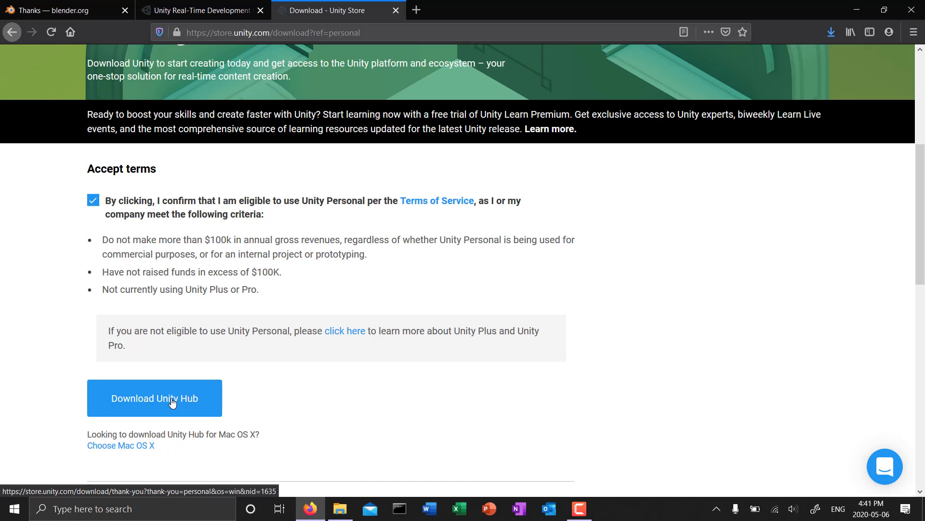
pyautogui.click(172, 402)
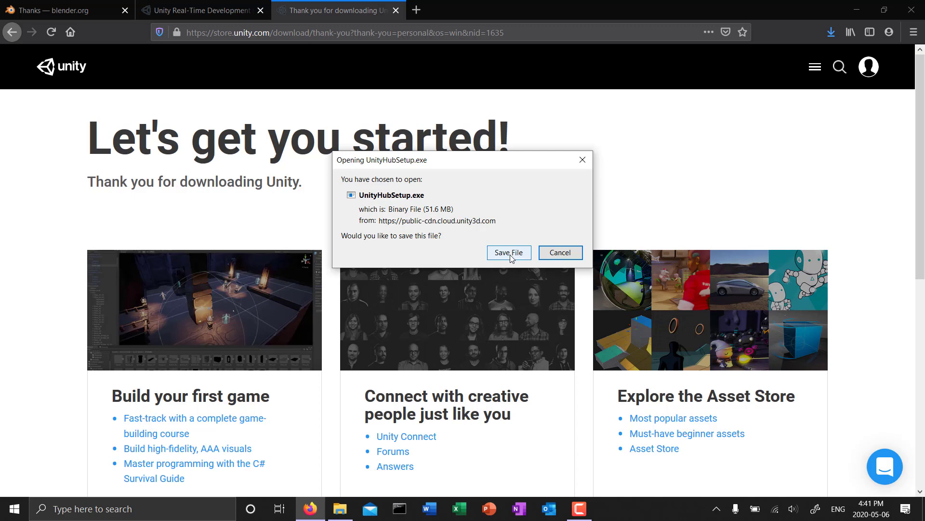
pyautogui.click(510, 253)
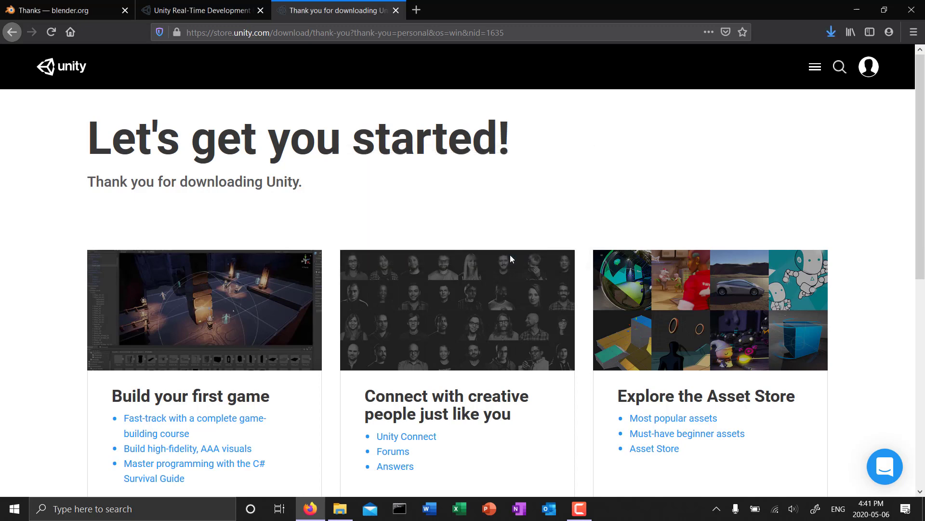
# Launch the downloaded blender-2.82a-windows64.msi installer and allow the executable to open.
pyautogui.click(830, 32)
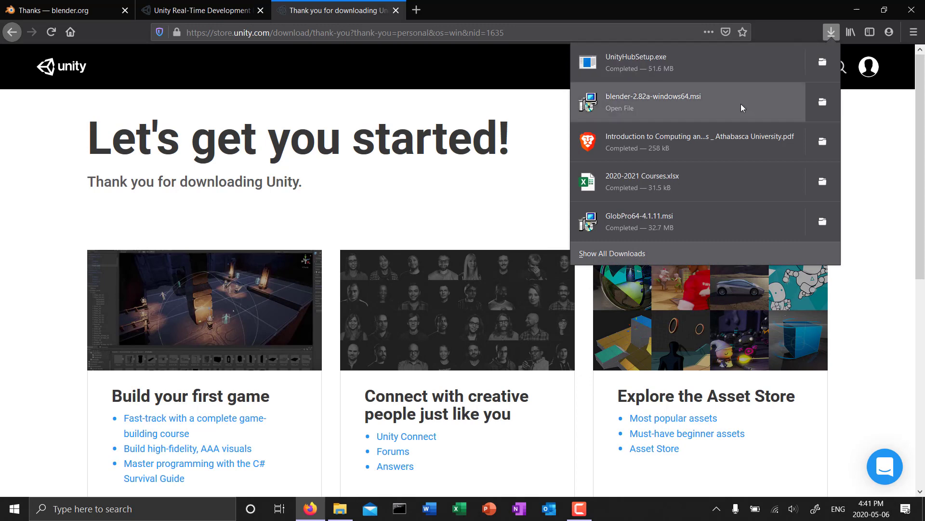
pyautogui.click(741, 104)
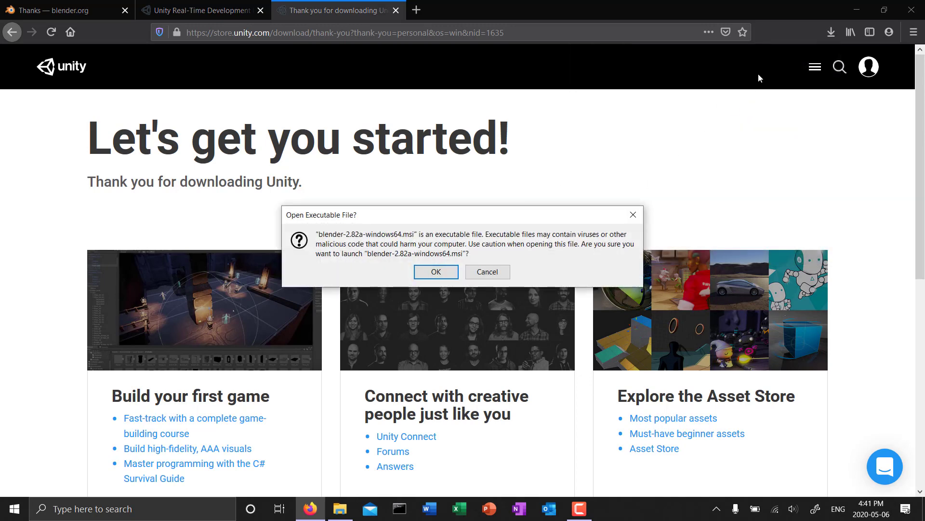
pyautogui.click(436, 272)
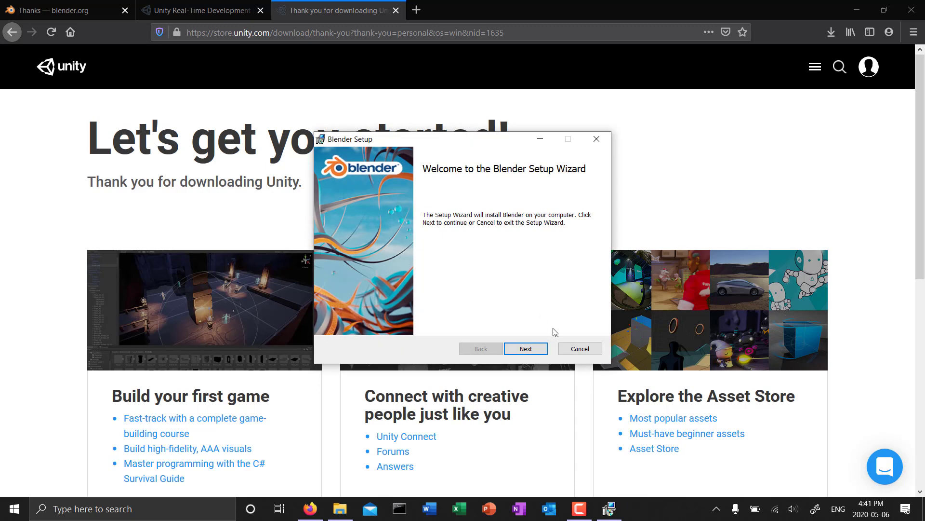
# Accept the Blender license agreement and install Blender with the default features and location, closing the finished setup wizard.
pyautogui.click(526, 349)
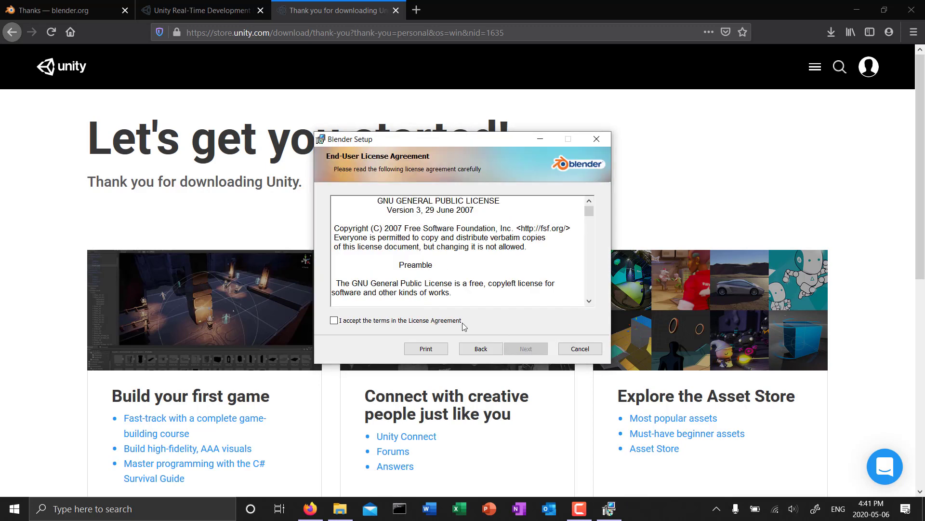
pyautogui.click(457, 321)
pyautogui.click(535, 348)
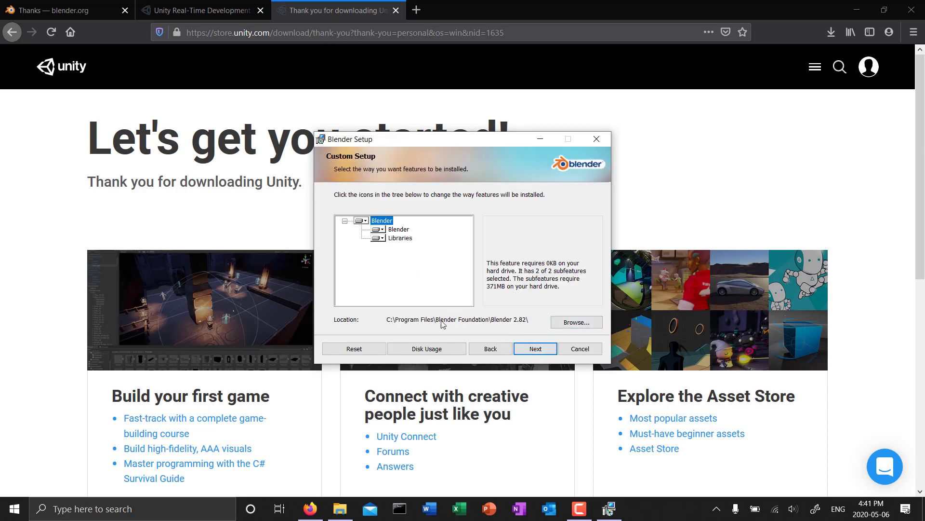
pyautogui.click(538, 352)
pyautogui.click(537, 349)
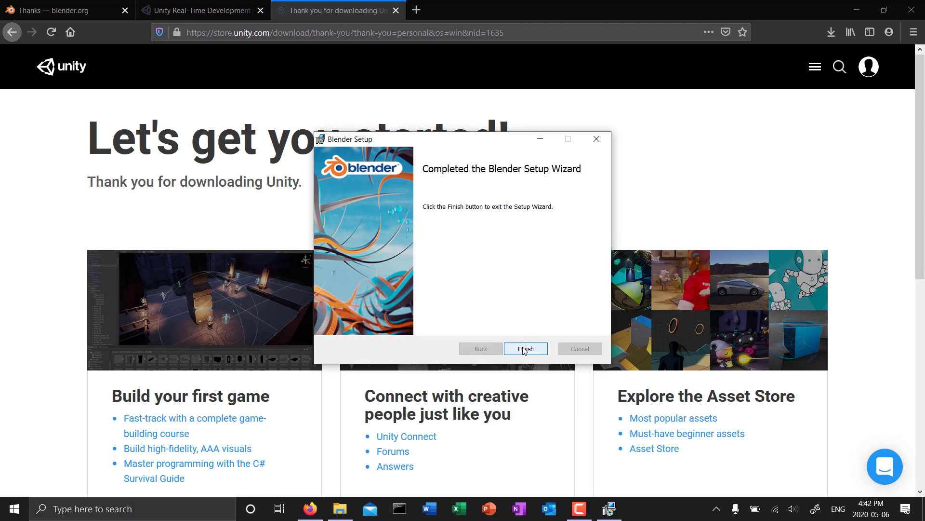
pyautogui.click(526, 349)
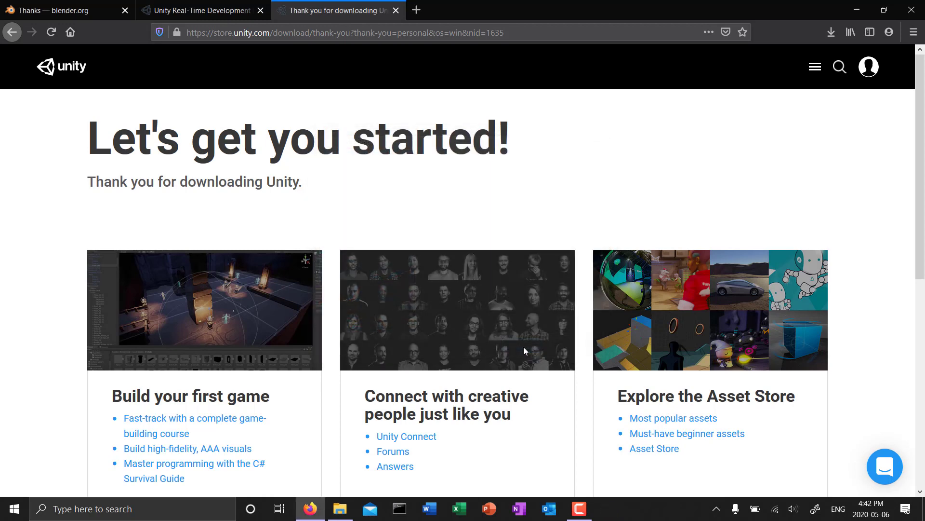
# Launch the downloaded UnityHubSetup.exe and agree to the Unity Terms of Service.
pyautogui.click(833, 33)
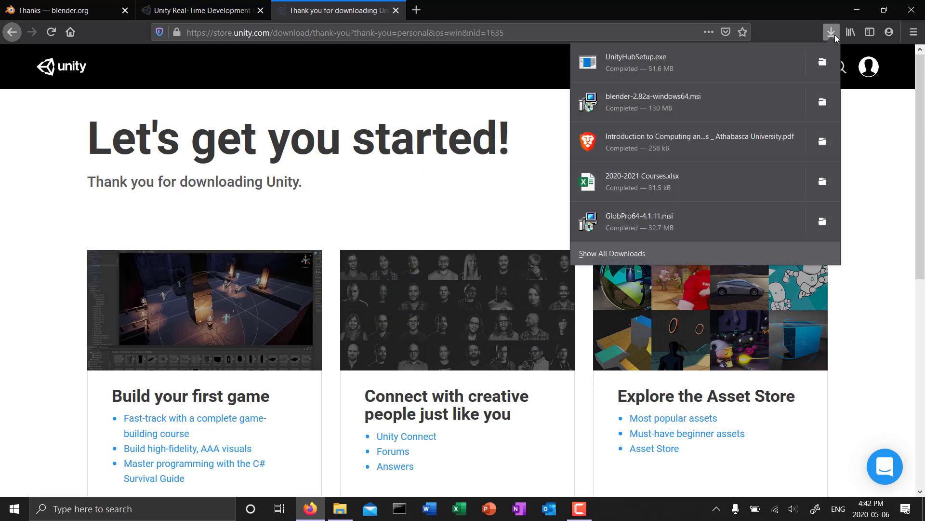
pyautogui.click(690, 70)
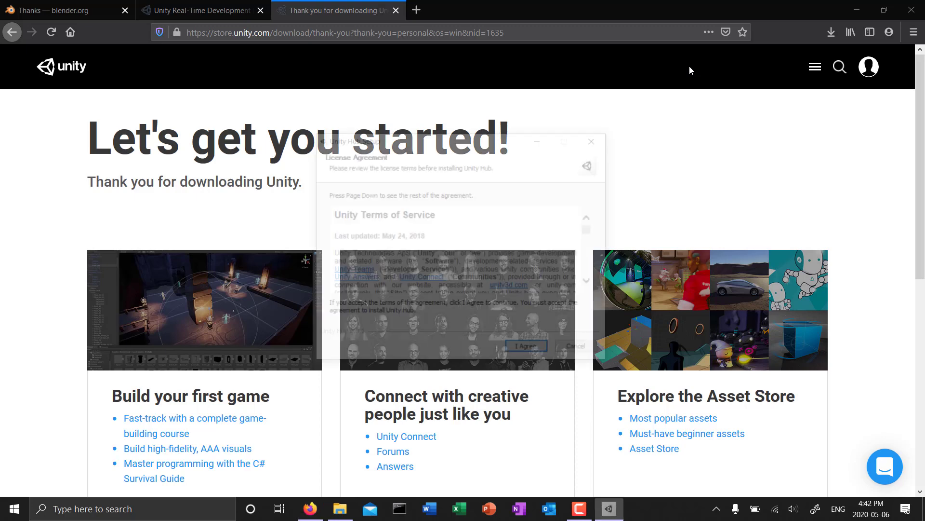
pyautogui.click(520, 350)
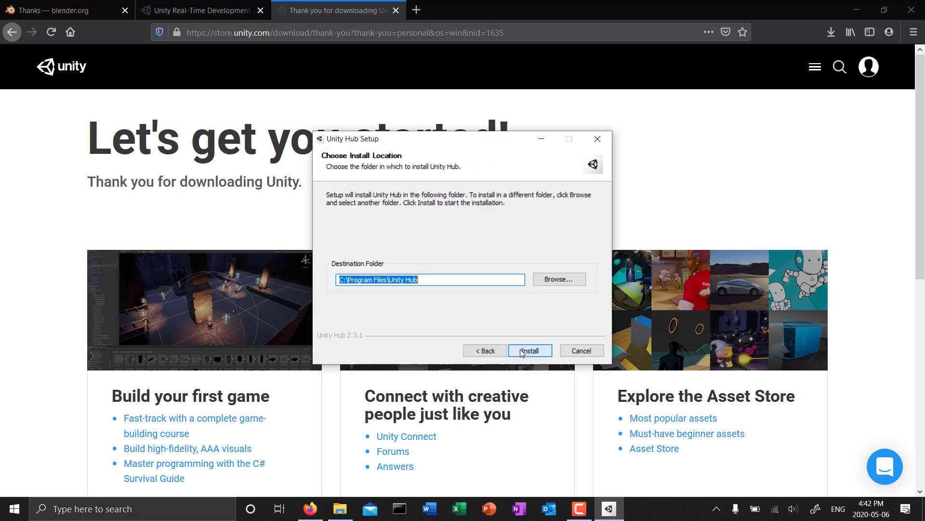
# Install Unity Hub in C:\Program Files\Unity Hub and finish the setup with Run Unity Hub turned off.
pyautogui.click(520, 351)
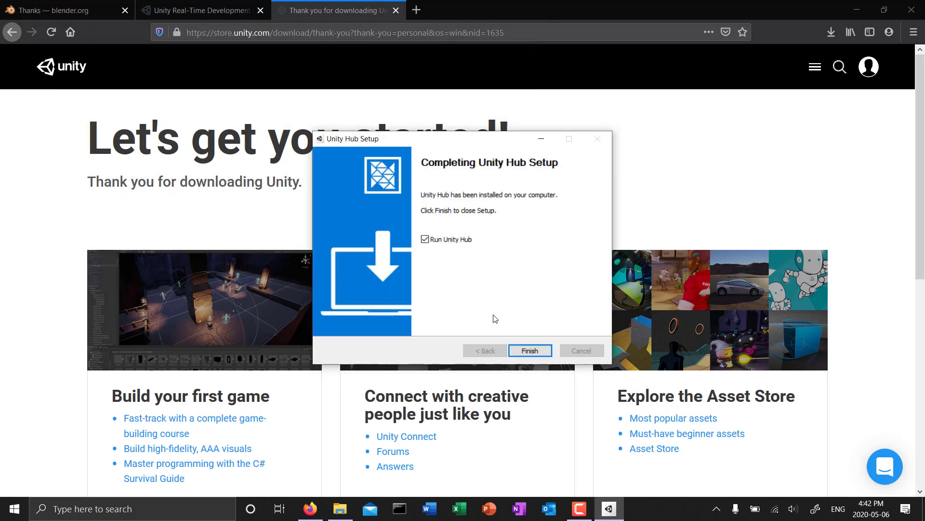
pyautogui.click(425, 239)
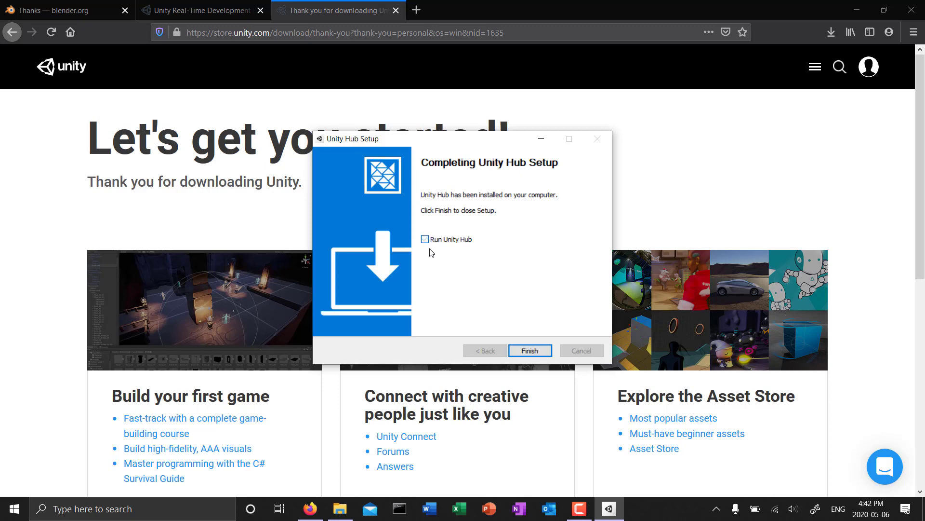
pyautogui.click(530, 350)
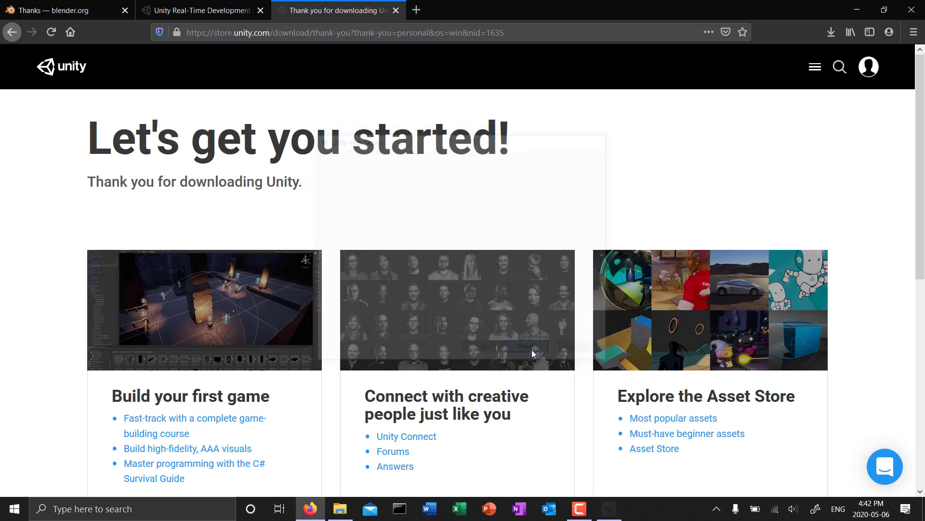
# Find the installed Blender through the Windows search and launch it.
pyautogui.click(189, 515)
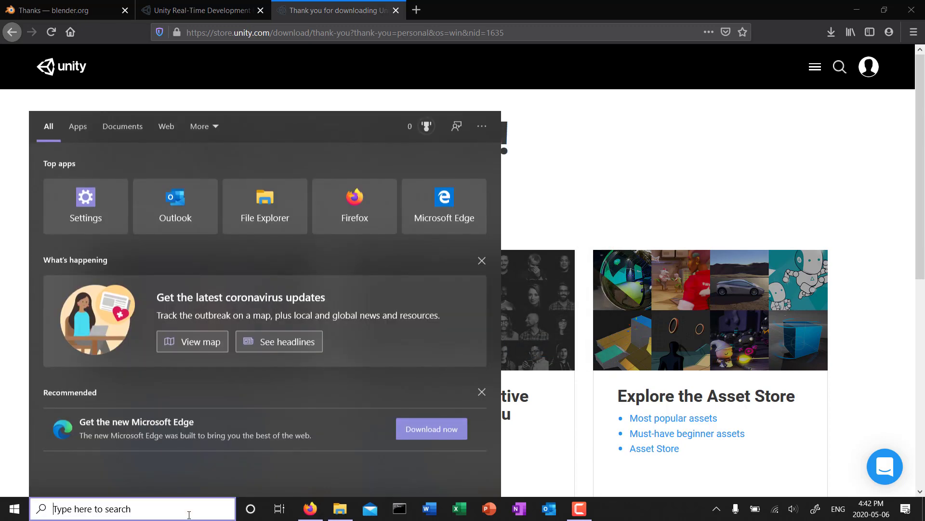
pyautogui.write('blender')
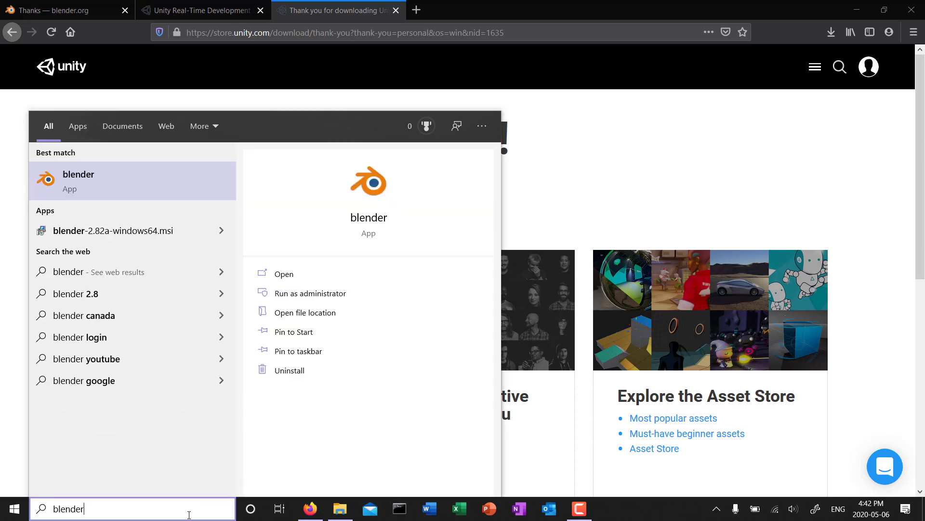
pyautogui.press('Return')
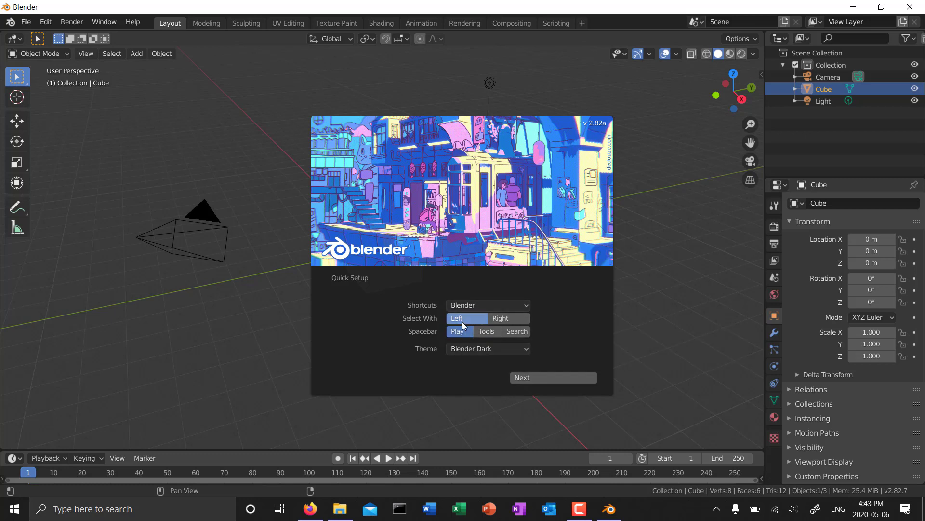
# Complete Blender's Quick Setup with left-button selection, Spacebar set to Play and the Blender Dark theme, and dismiss the splash screen.
pyautogui.click(525, 352)
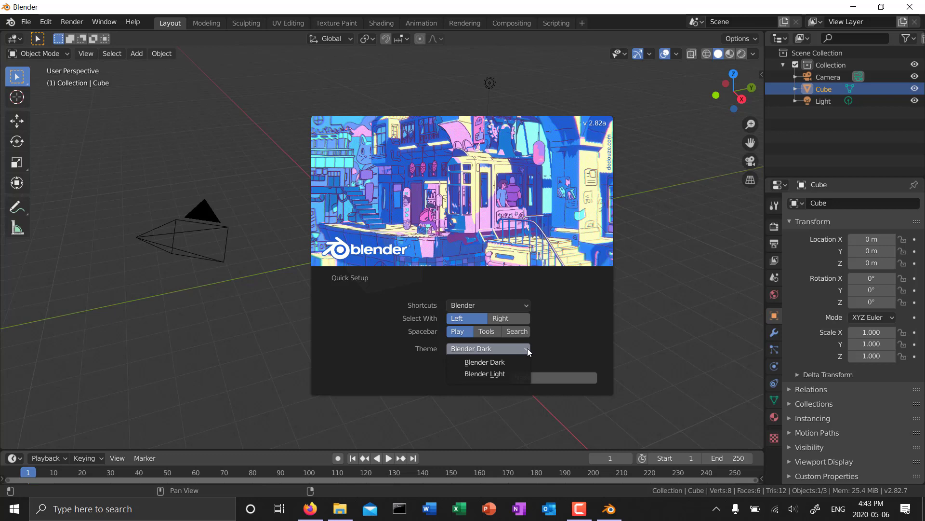
pyautogui.click(528, 348)
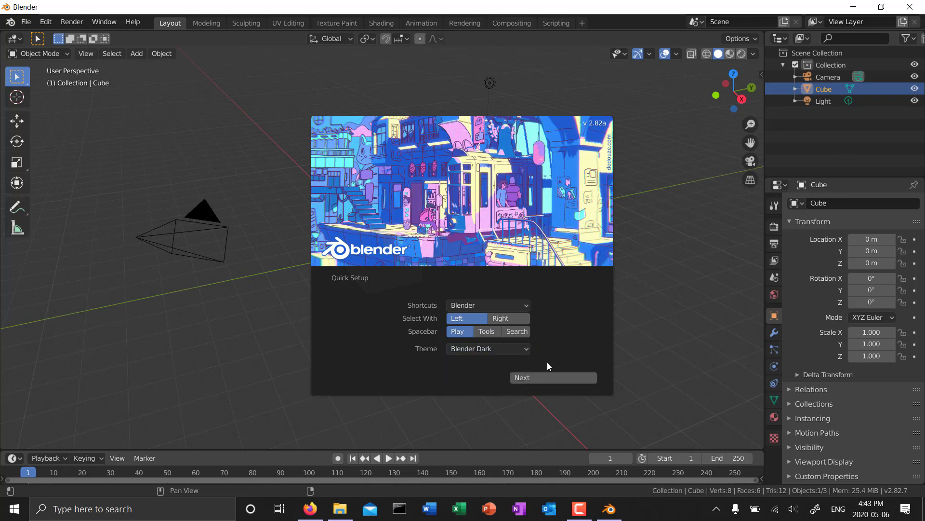
pyautogui.click(524, 377)
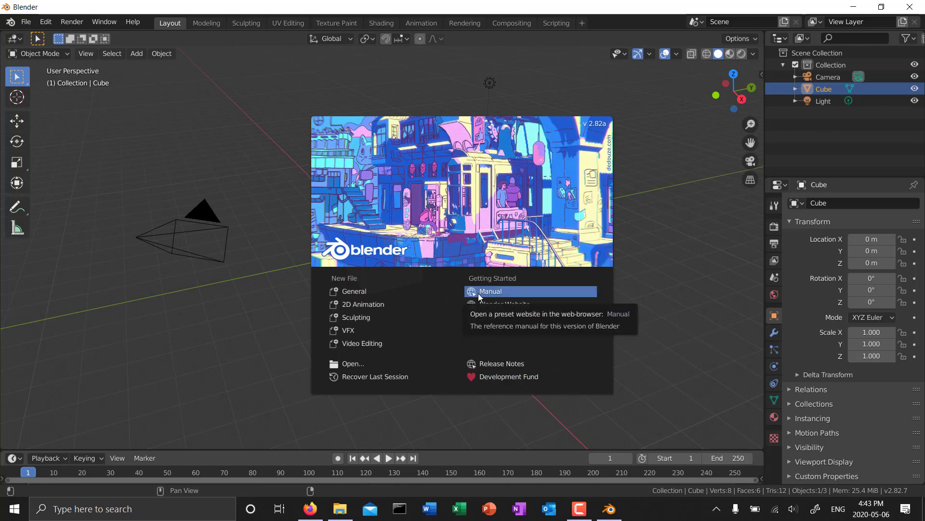
pyautogui.click(669, 279)
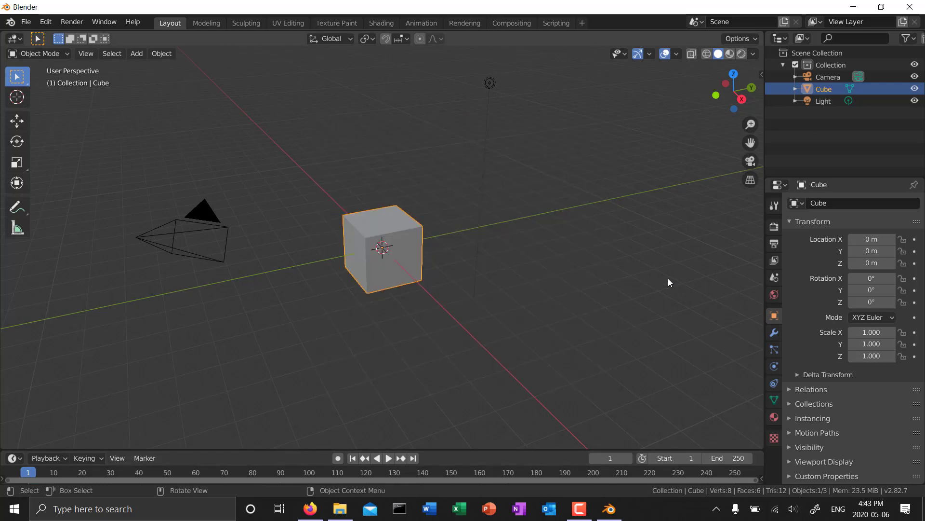
# Orbit the viewport horizontally all the way around the default cube to examine the scene from every side.
pyautogui.press('KP_4')
pyautogui.press('KP_4')
pyautogui.press('KP_4')
pyautogui.press('KP_4')
pyautogui.press('KP_4')
pyautogui.press('KP_4')
pyautogui.press('KP_4')
pyautogui.press('KP_4')
pyautogui.press('KP_4')
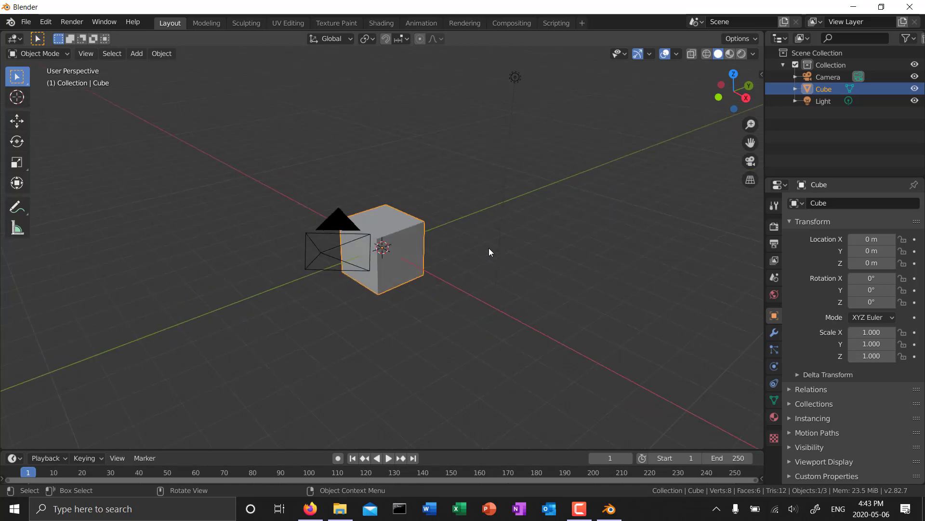
pyautogui.press('KP_4')
pyautogui.press('KP_4')
pyautogui.press('KP_4')
pyautogui.press('KP_4')
pyautogui.press('KP_4')
pyautogui.press('KP_4')
pyautogui.press('KP_4')
pyautogui.press('KP_4')
pyautogui.press('KP_4')
pyautogui.press('KP_4')
pyautogui.press('KP_4')
pyautogui.press('KP_4')
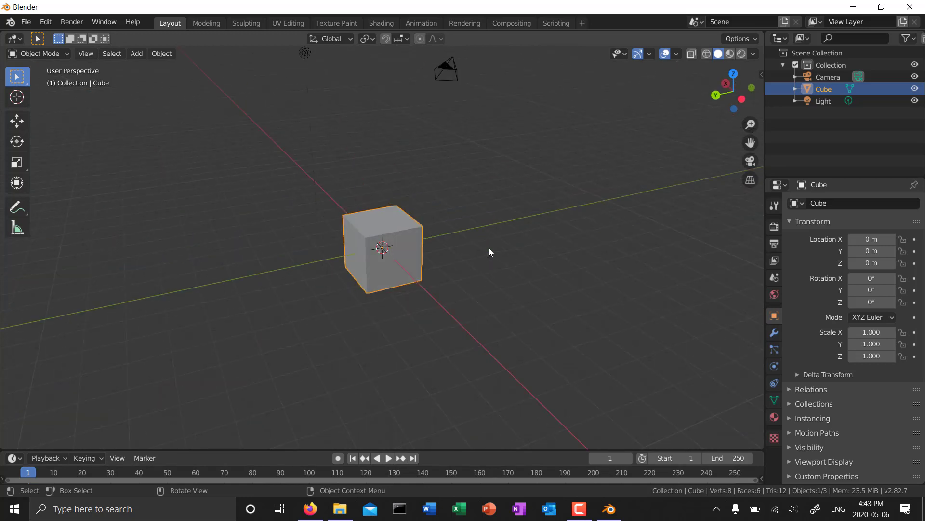
pyautogui.press('KP_4')
pyautogui.press('KP_4')
pyautogui.press('KP_4')
pyautogui.press('KP_4')
pyautogui.press('KP_4')
pyautogui.press('KP_4')
pyautogui.press('KP_4')
pyautogui.press('KP_4')
pyautogui.press('KP_4')
pyautogui.press('KP_4')
pyautogui.press('KP_4')
pyautogui.press('KP_4')
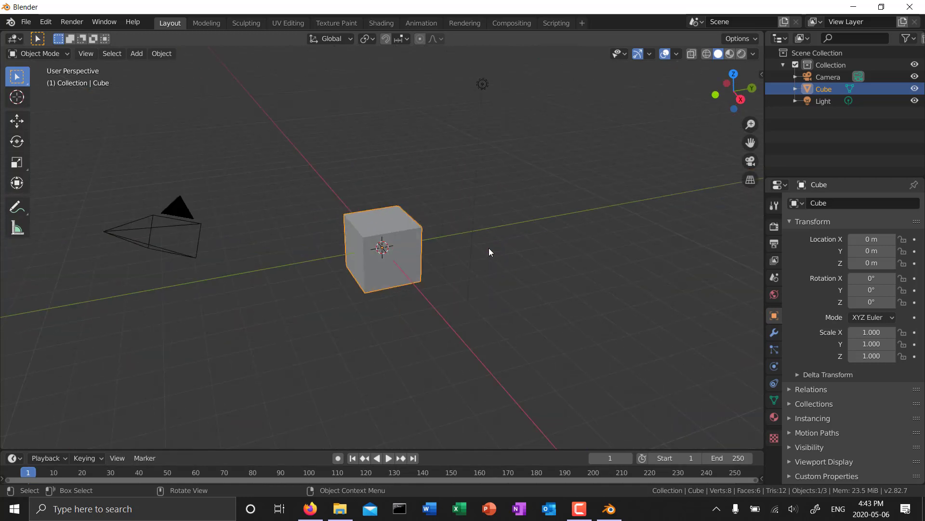
pyautogui.press('KP_4')
pyautogui.press('KP_4')
pyautogui.press('KP_4')
pyautogui.press('KP_4')
pyautogui.press('KP_4')
pyautogui.press('KP_4')
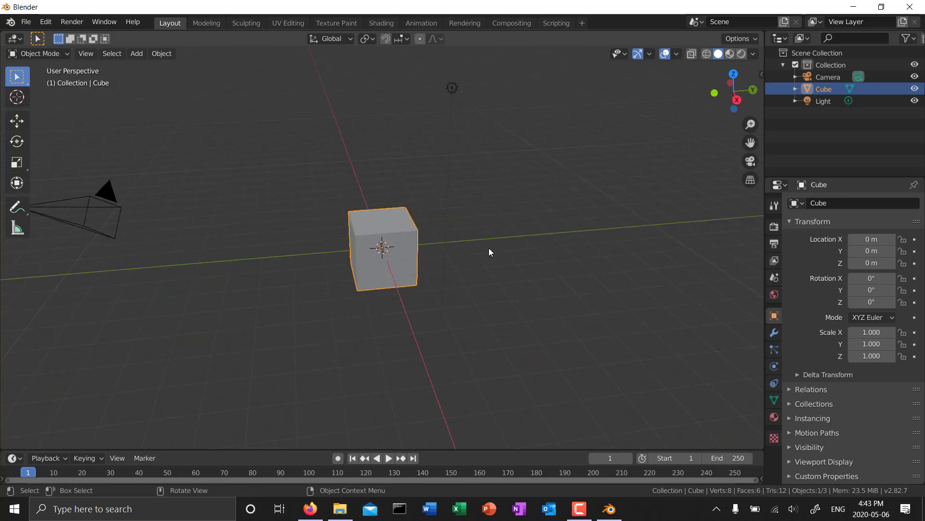
pyautogui.press('KP_4')
pyautogui.press('KP_4')
pyautogui.press('KP_4')
pyautogui.press('KP_4')
pyautogui.press('KP_4')
pyautogui.press('KP_4')
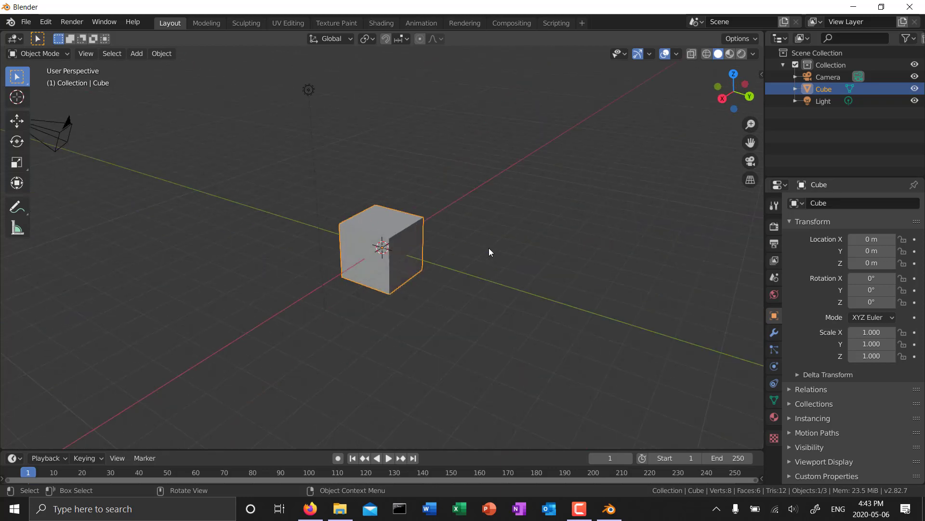
pyautogui.press('KP_4')
pyautogui.press('KP_4')
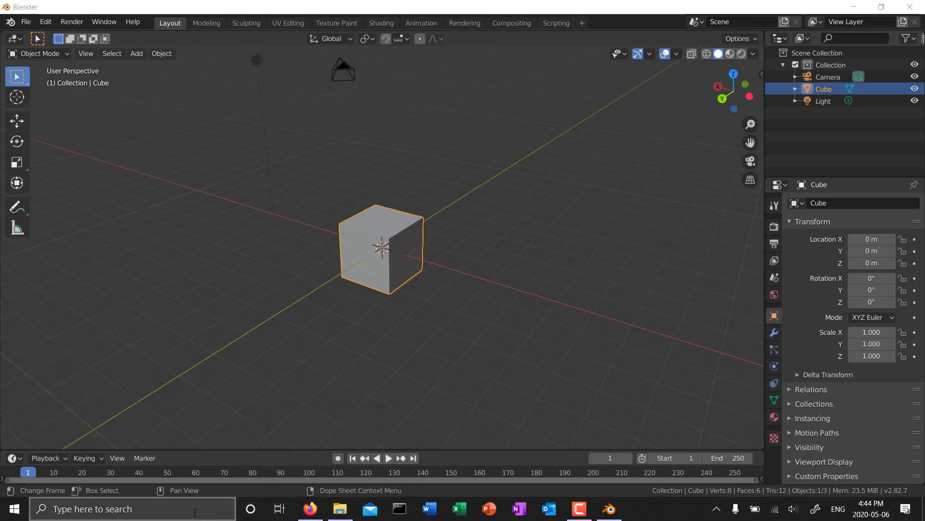
# Find and launch Unity Hub through the Windows search and allow it through the firewall on public networks.
pyautogui.click(197, 512)
pyautogui.write('uni')
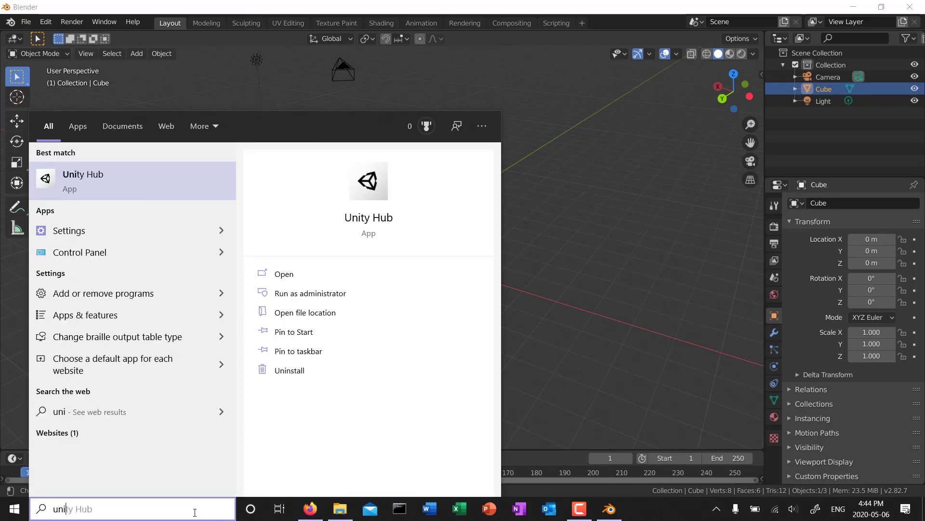
pyautogui.press('Escape')
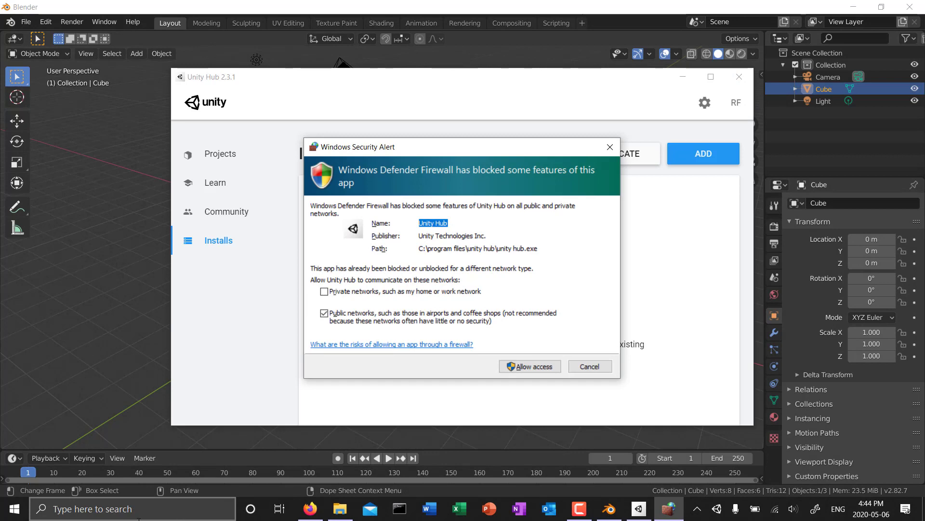
pyautogui.click(512, 368)
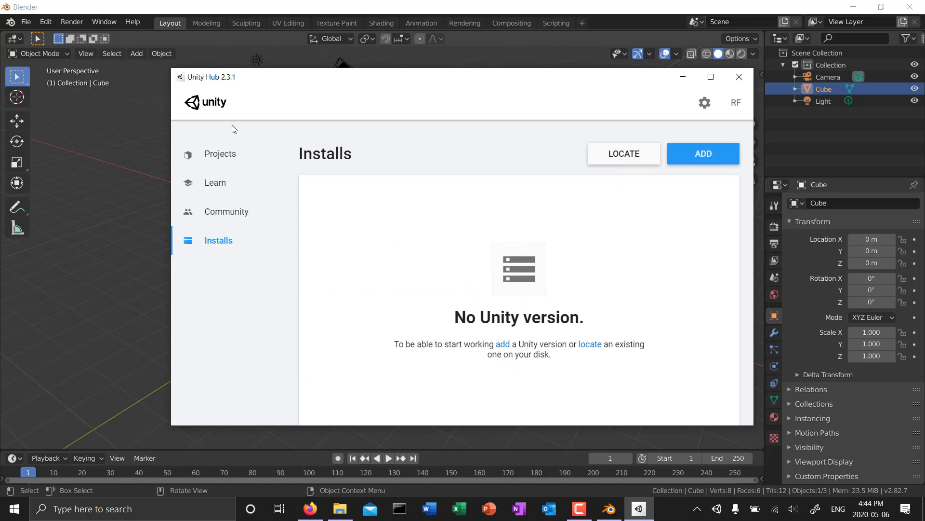
# Look through Unity Hub's Projects and Learn pages and return to the Installs page.
pyautogui.click(208, 159)
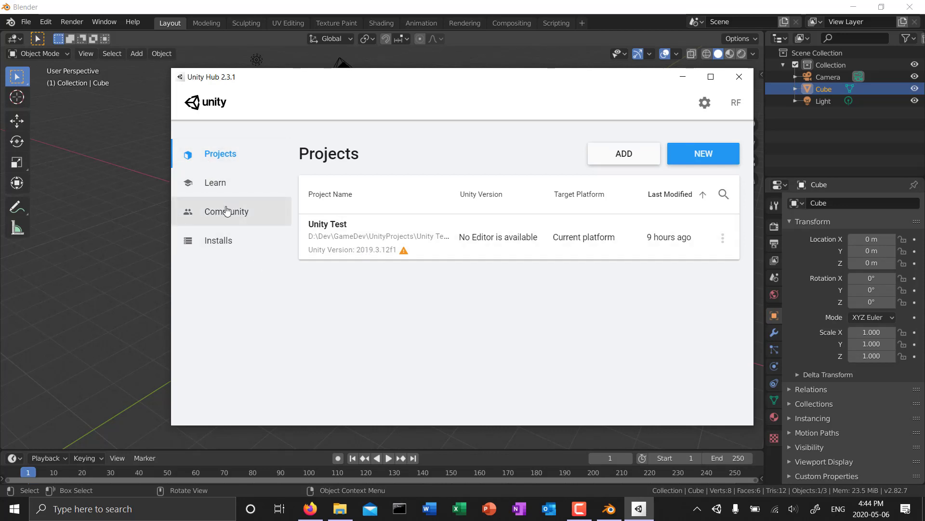
pyautogui.click(209, 182)
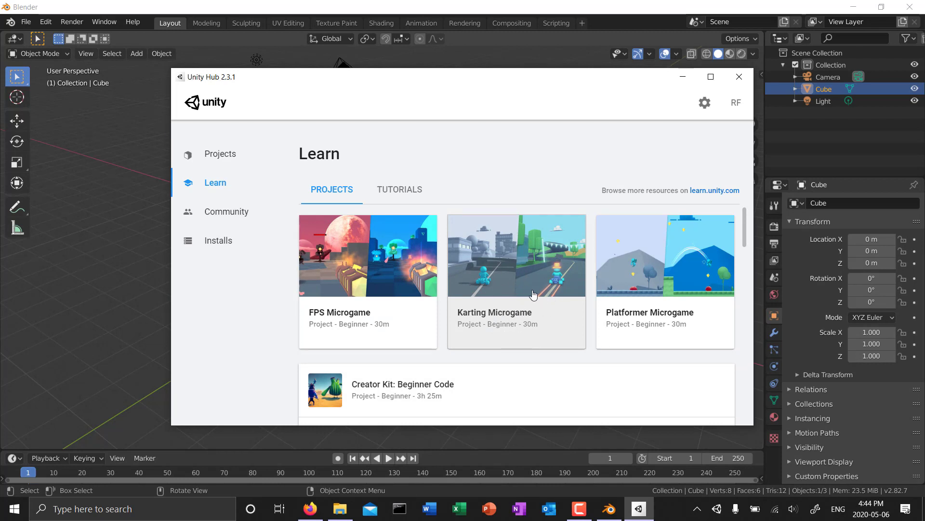
pyautogui.click(219, 243)
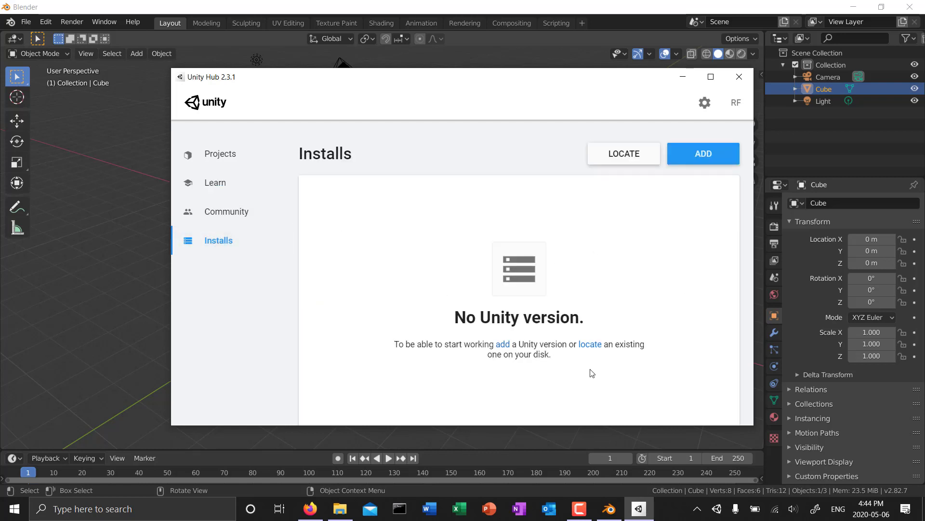
# Add Unity version 2019.3.13f1 and review its optional modules, with Microsoft Visual Studio Community 2019 and Documentation selected.
pyautogui.click(717, 159)
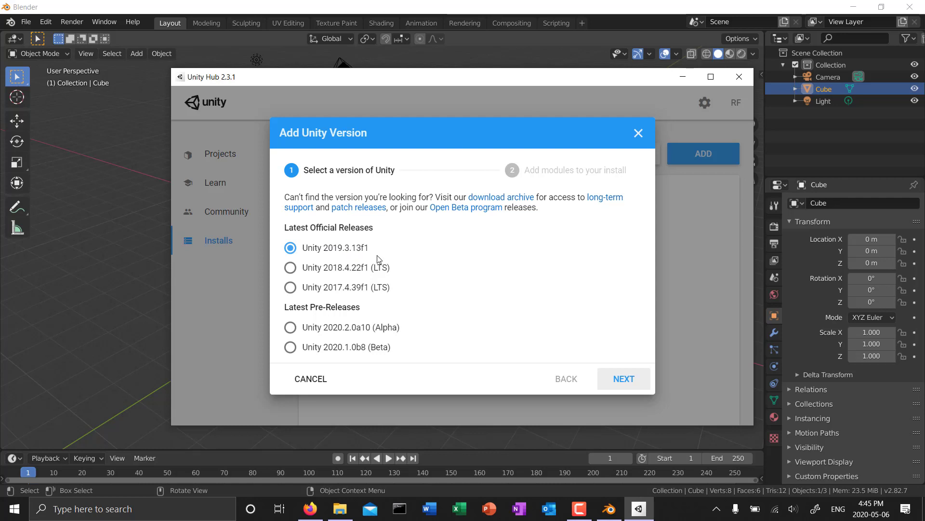
pyautogui.click(623, 382)
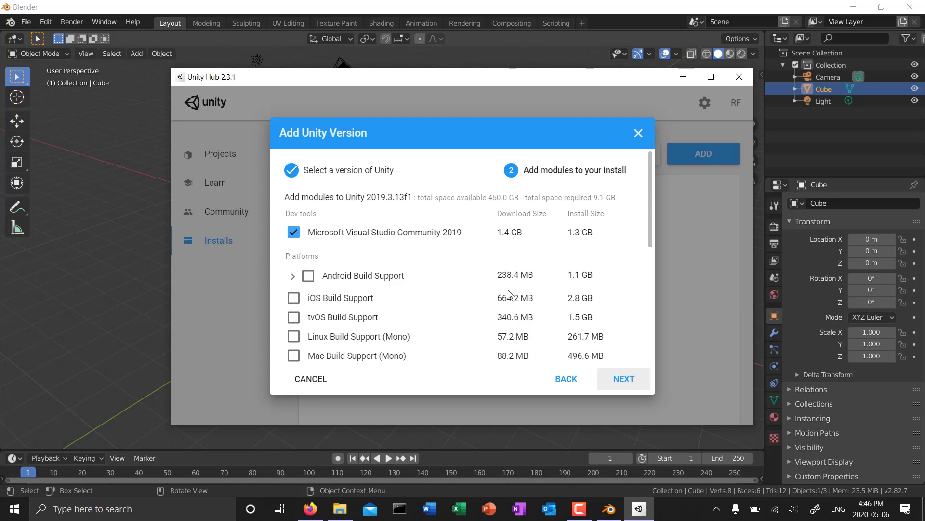
pyautogui.scroll(-1, 597, 302)
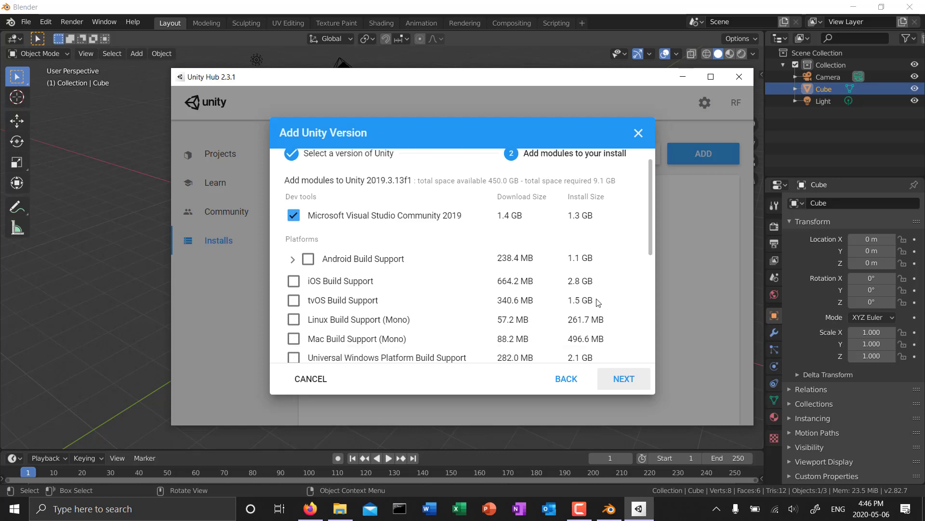
pyautogui.scroll(-5, 597, 303)
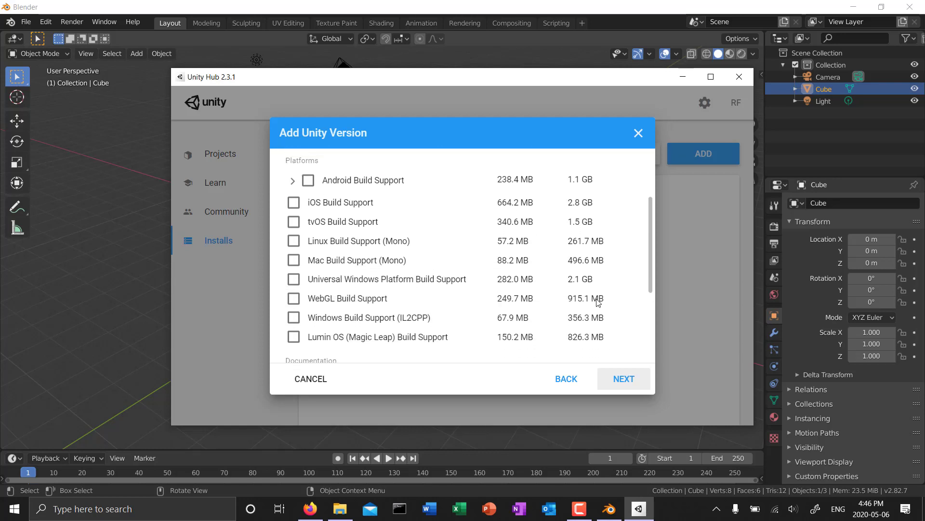
pyautogui.scroll(1, 598, 302)
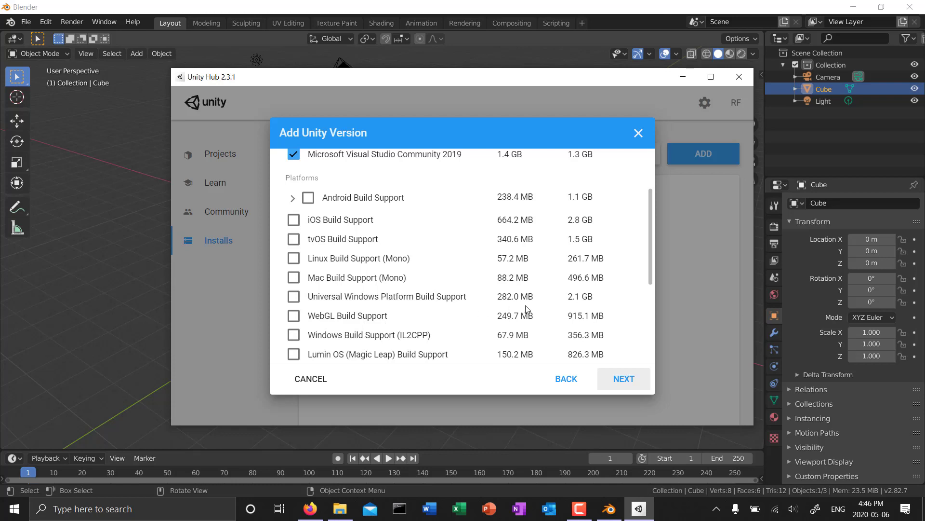
pyautogui.scroll(-2, 527, 309)
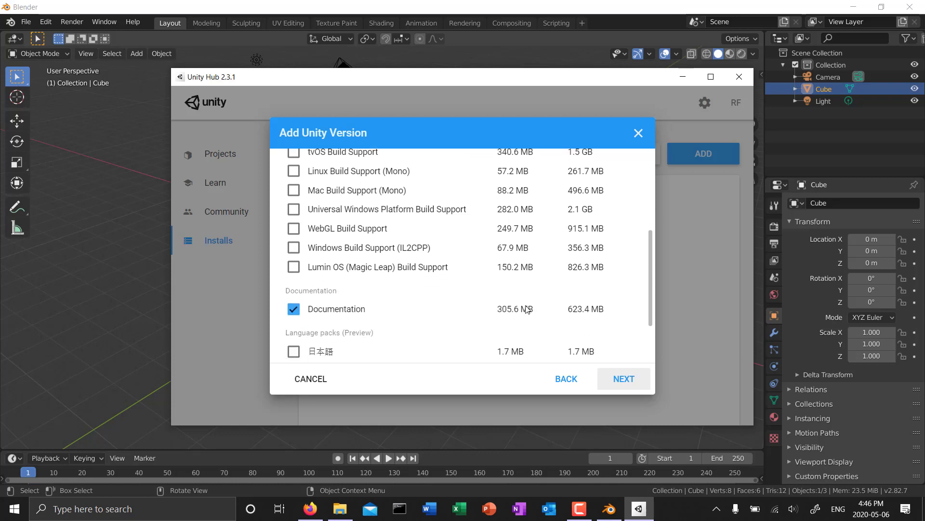
pyautogui.scroll(1, 527, 310)
pyautogui.scroll(2, 527, 309)
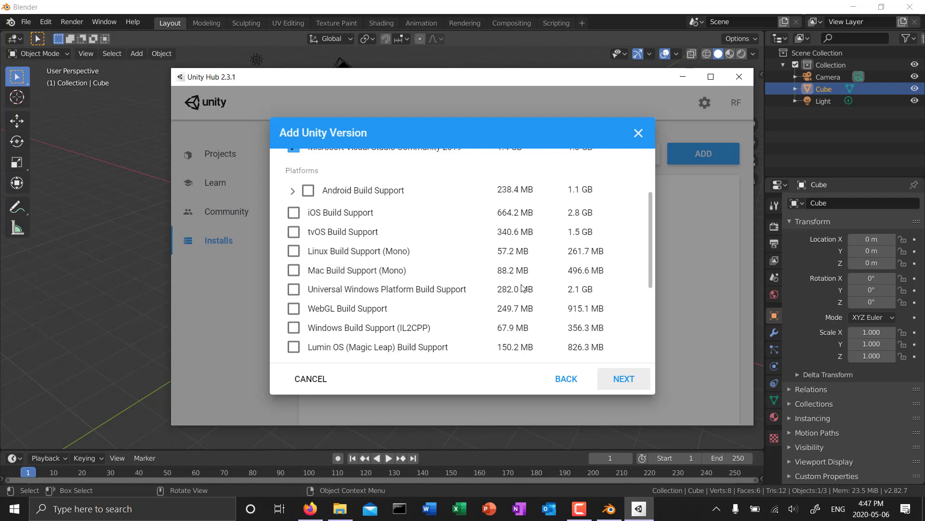
pyautogui.scroll(3, 545, 249)
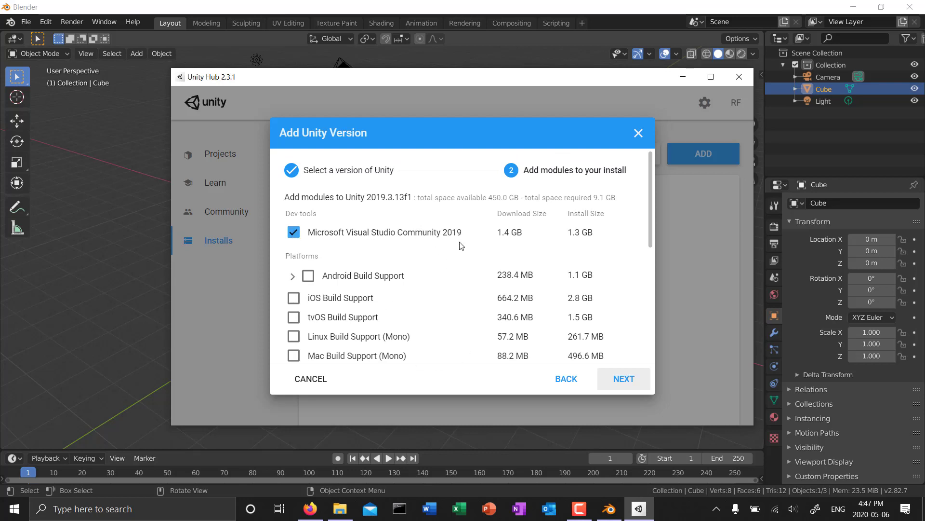
# Confirm the module selection and accept the Visual Studio 2019 Community license terms to start the Unity installation.
pyautogui.click(614, 380)
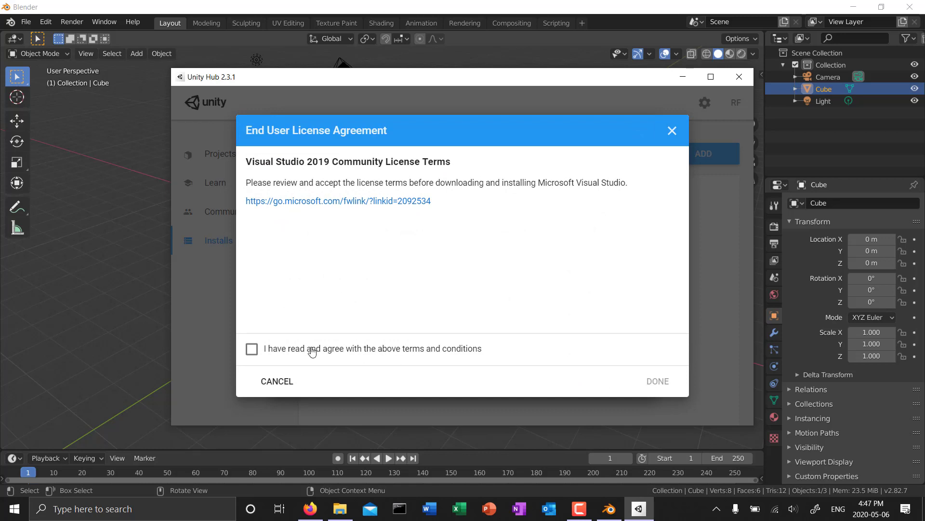
pyautogui.click(253, 350)
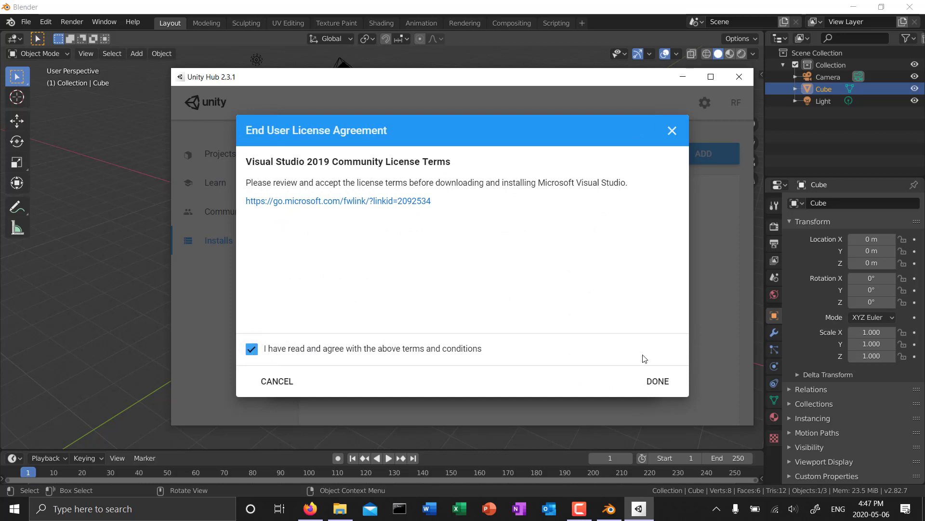
pyautogui.click(663, 384)
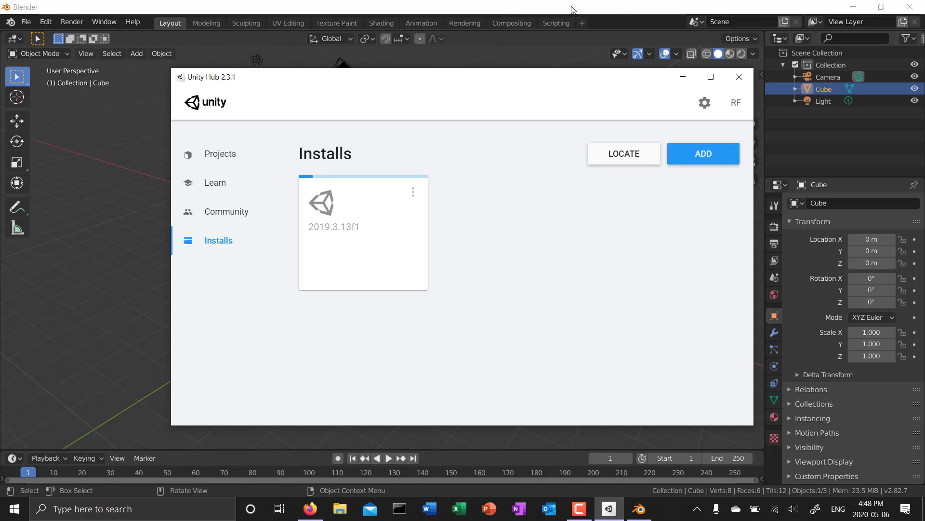
# Switch back to Blender and orbit the viewport in both directions around the default cube to view its different sides.
pyautogui.click(572, 9)
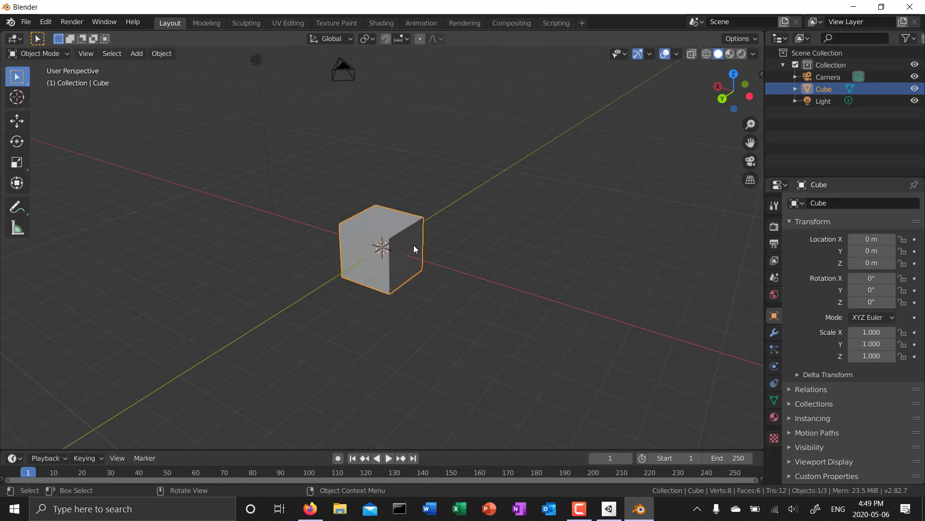
pyautogui.press('KP_4')
pyautogui.press('KP_4')
pyautogui.press('KP_6')
pyautogui.press('KP_6')
pyautogui.press('KP_6')
pyautogui.press('KP_6')
pyautogui.press('KP_6')
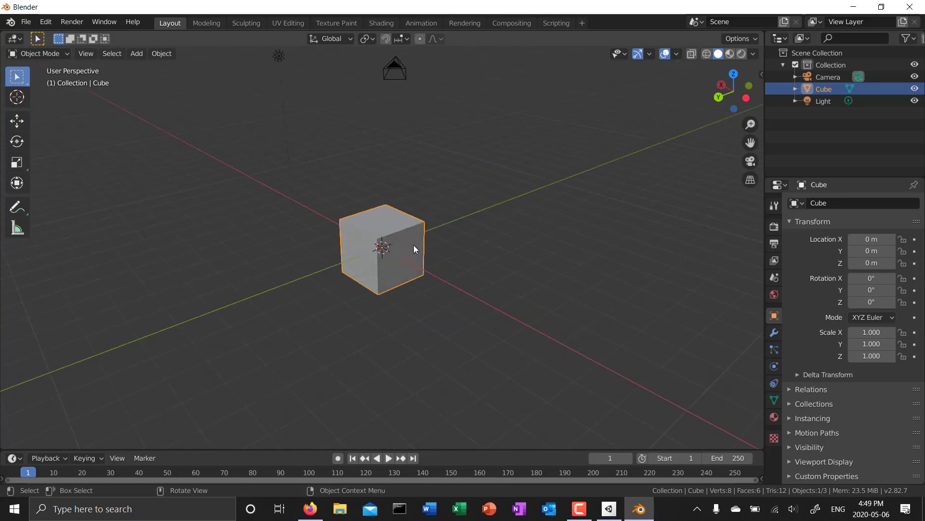
pyautogui.press('KP_6')
pyautogui.press('KP_6')
pyautogui.press('KP_6')
pyautogui.press('KP_6')
pyautogui.press('KP_6')
pyautogui.press('KP_4')
pyautogui.press('KP_4')
pyautogui.press('KP_4')
pyautogui.press('KP_4')
pyautogui.press('KP_4')
pyautogui.press('KP_4')
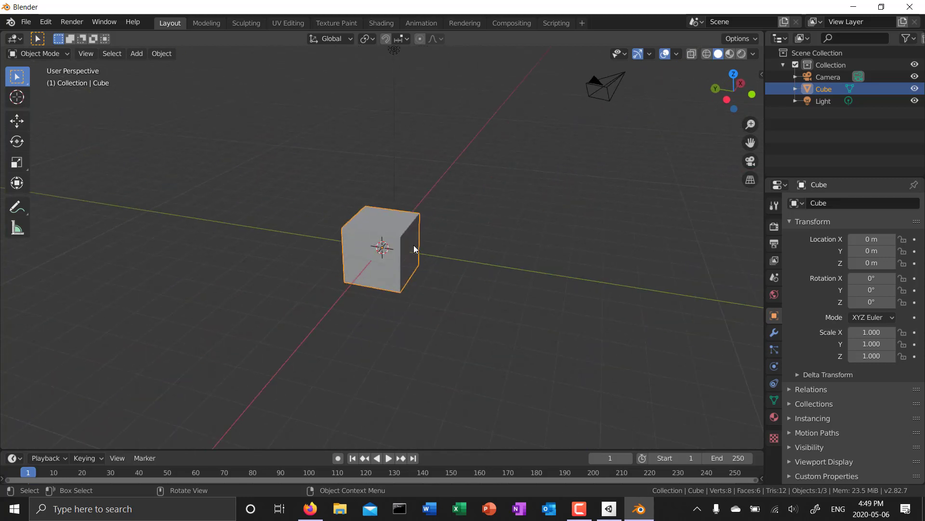
pyautogui.press('KP_6')
pyautogui.press('KP_6')
pyautogui.press('KP_6')
pyautogui.press('KP_4')
pyautogui.press('KP_4')
pyautogui.press('KP_4')
pyautogui.press('KP_4')
pyautogui.press('KP_4')
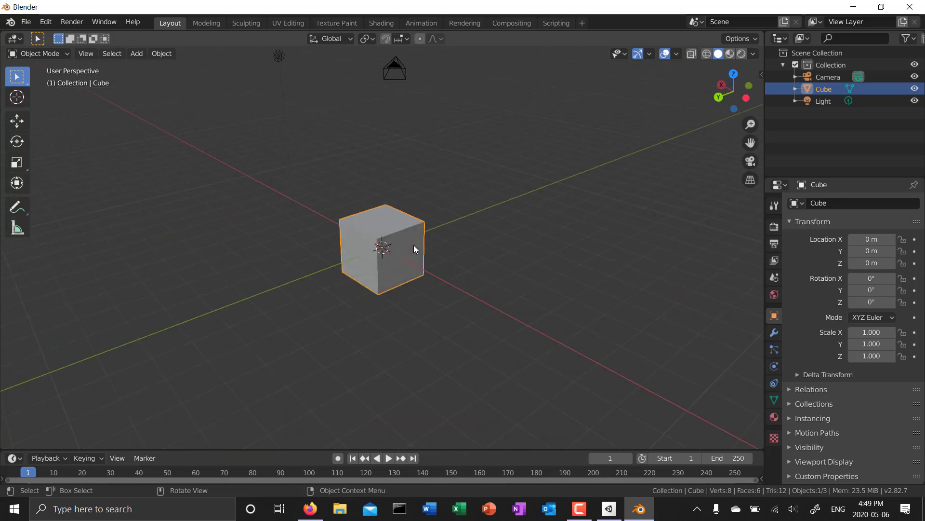
pyautogui.press('KP_4')
pyautogui.press('KP_4')
pyautogui.press('KP_4')
pyautogui.press('KP_4')
pyautogui.press('KP_4')
pyautogui.press('KP_4')
pyautogui.press('KP_4')
pyautogui.press('KP_4')
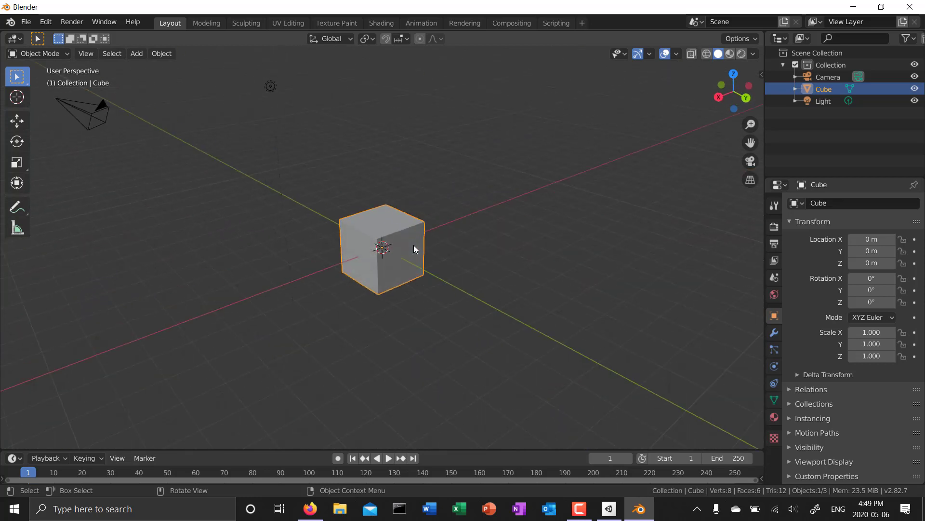
# Orbit the viewport horizontally around the default cube in both directions to view its different sides.
pyautogui.press('KP_6')
pyautogui.press('KP_6')
pyautogui.press('KP_6')
pyautogui.press('KP_6')
pyautogui.press('KP_6')
pyautogui.press('KP_6')
pyautogui.press('KP_4')
pyautogui.press('KP_4')
pyautogui.press('KP_4')
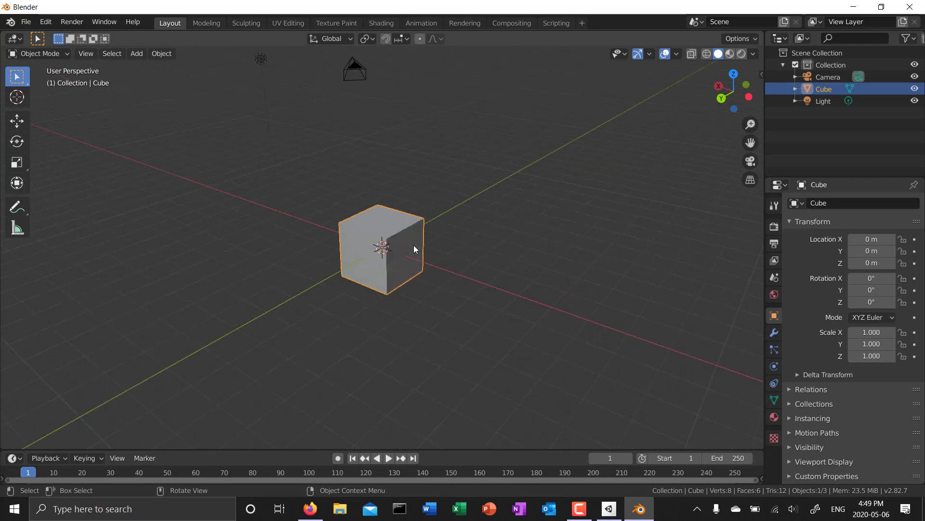
pyautogui.press('KP_4')
pyautogui.press('KP_4')
# Orbit the viewport vertically up and down around the default cube, ending with a view from above.
pyautogui.press('KP_2')
pyautogui.press('KP_2')
pyautogui.press('KP_2')
pyautogui.press('KP_8')
pyautogui.press('KP_8')
pyautogui.press('KP_8')
pyautogui.press('KP_8')
pyautogui.press('KP_8')
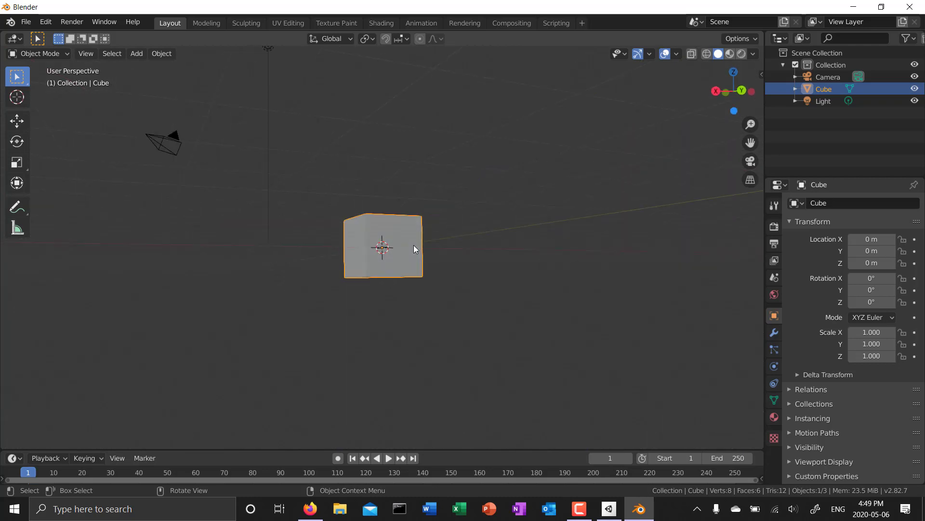
pyautogui.press('KP_2')
pyautogui.press('KP_2')
pyautogui.press('KP_2')
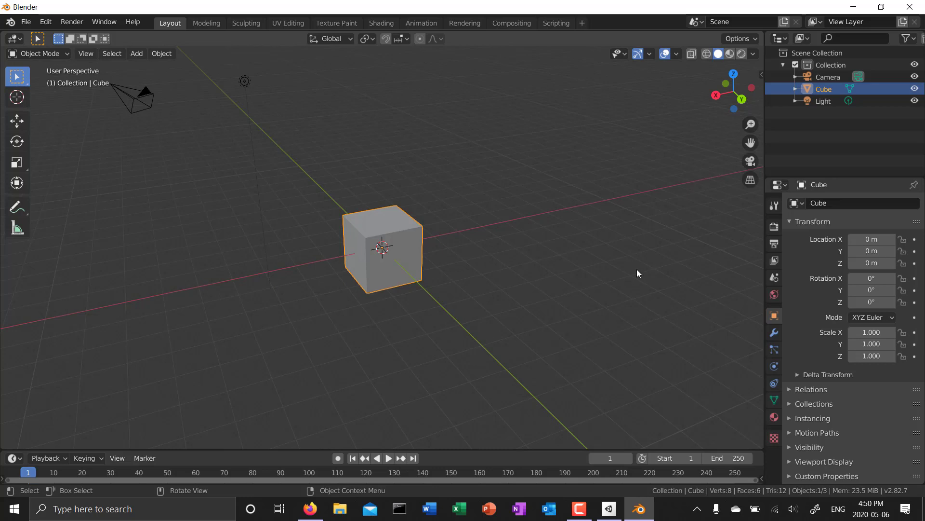
# Deselect the cube and switch to Unity Hub to check the Unity installation on the Installs page.
pyautogui.click(162, 55)
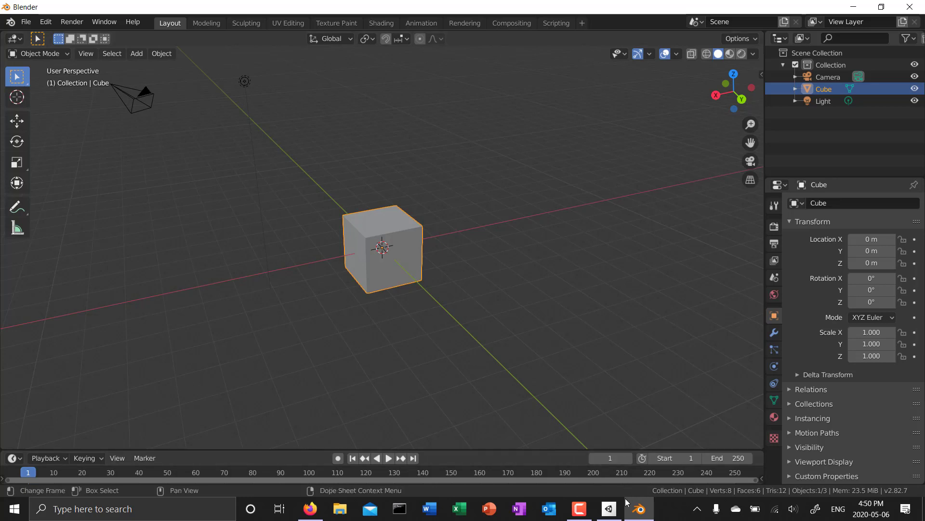
pyautogui.moveTo(610, 508)
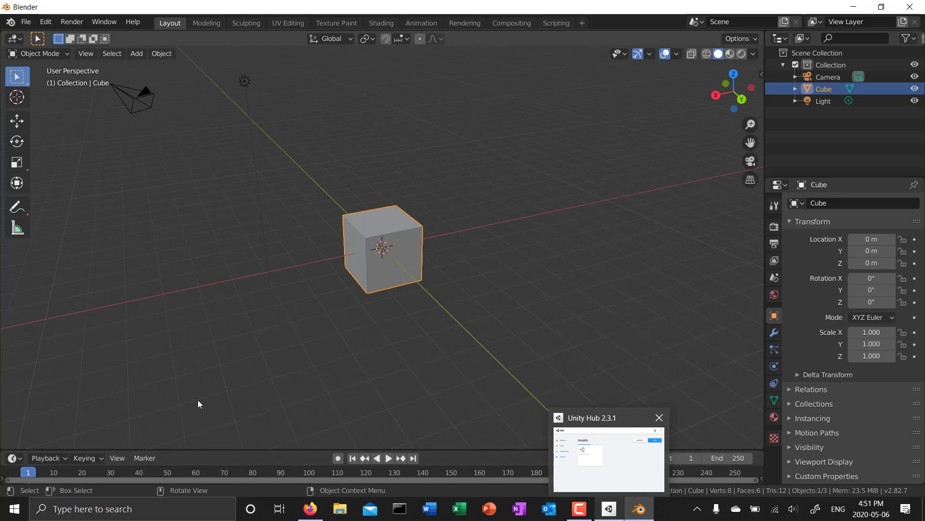
pyautogui.click(289, 417)
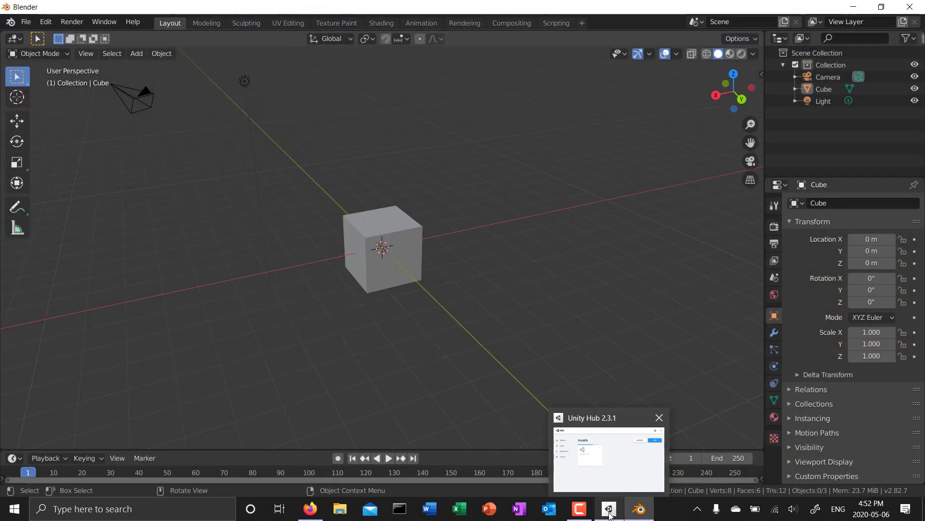
pyautogui.click(610, 515)
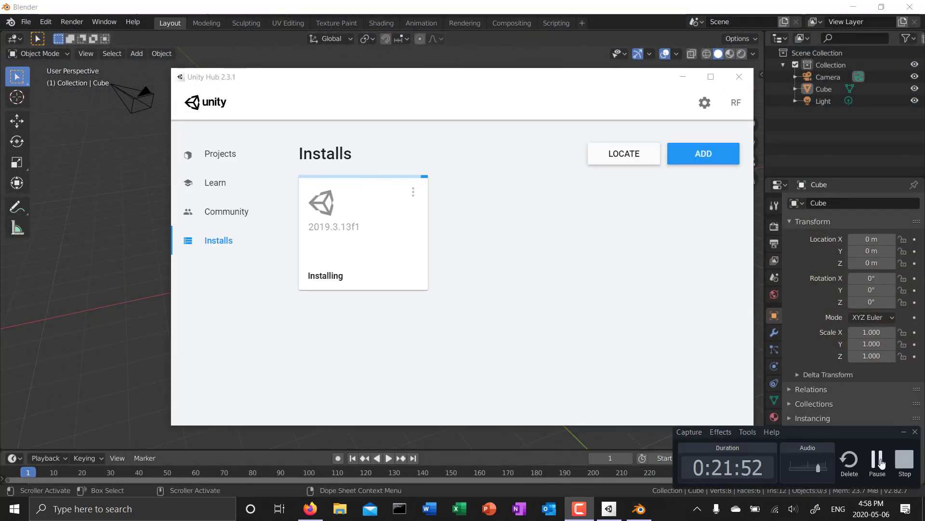
pyautogui.click(882, 463)
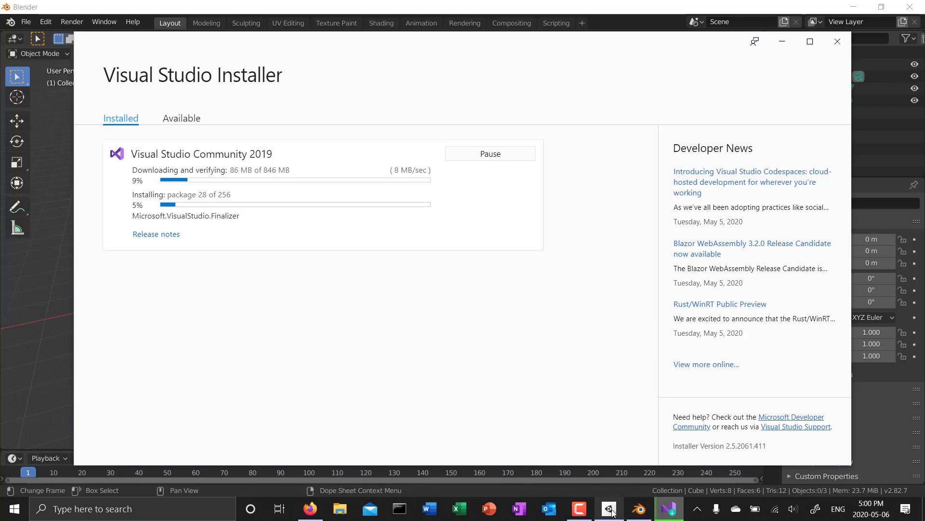
pyautogui.click(582, 511)
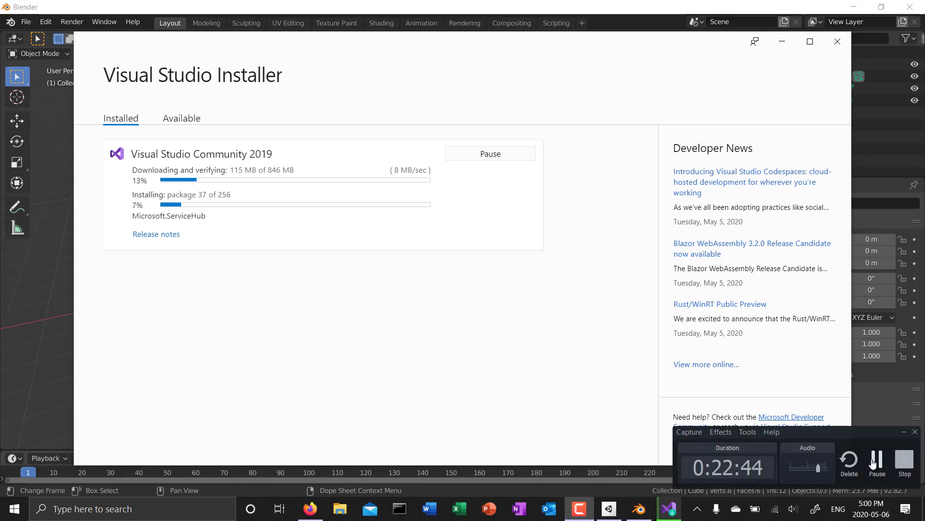
pyautogui.click(876, 461)
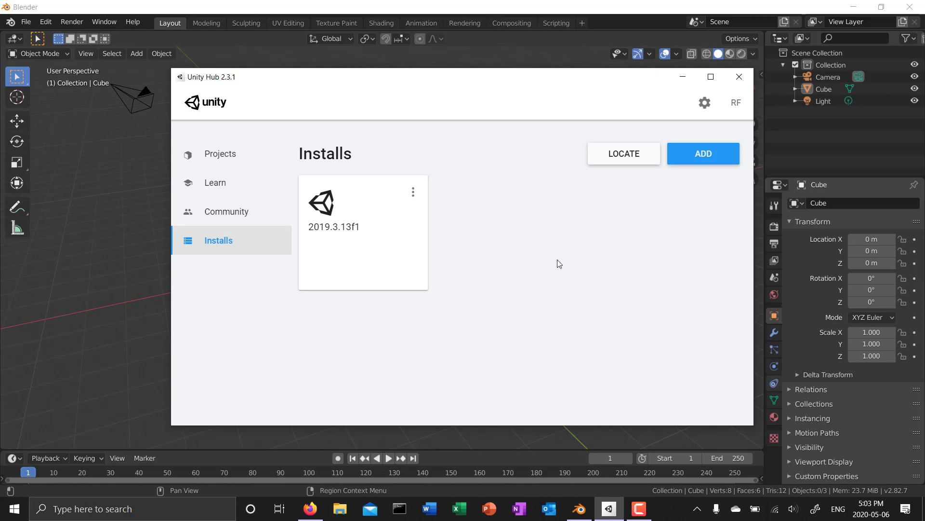
# Create a new 3D project named KartRacer with Unity 2019.3.13f1 in D:\Dev\GameDev\UnityProjects.
pyautogui.click(220, 158)
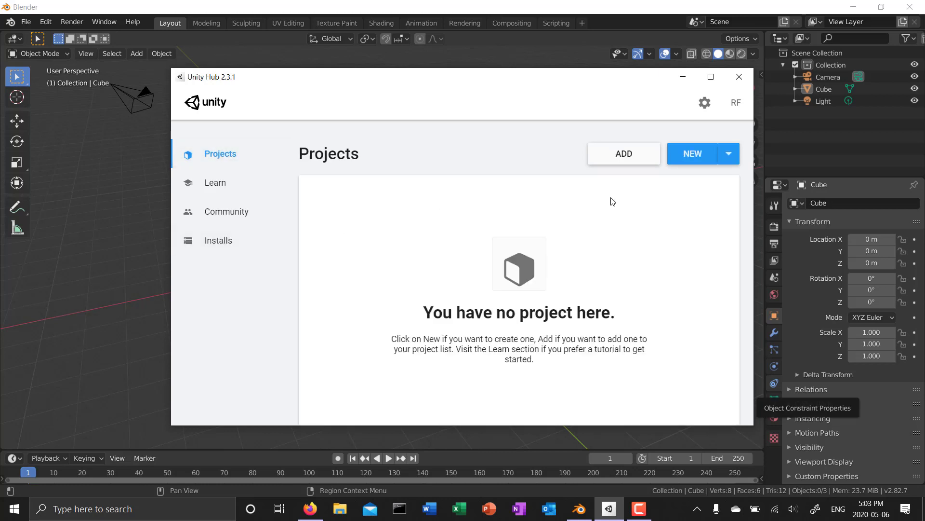
pyautogui.click(731, 157)
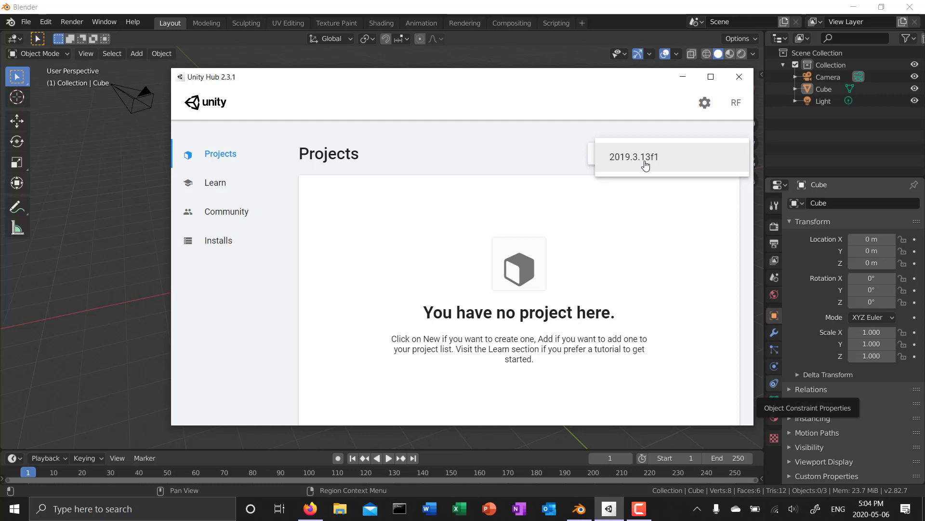
pyautogui.click(674, 163)
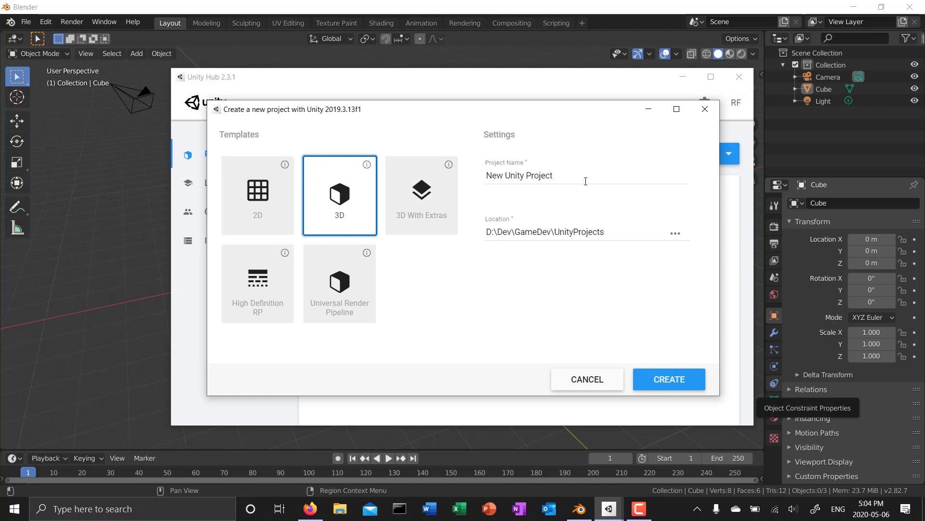
pyautogui.moveTo(585, 181); pyautogui.dragTo(481, 181)
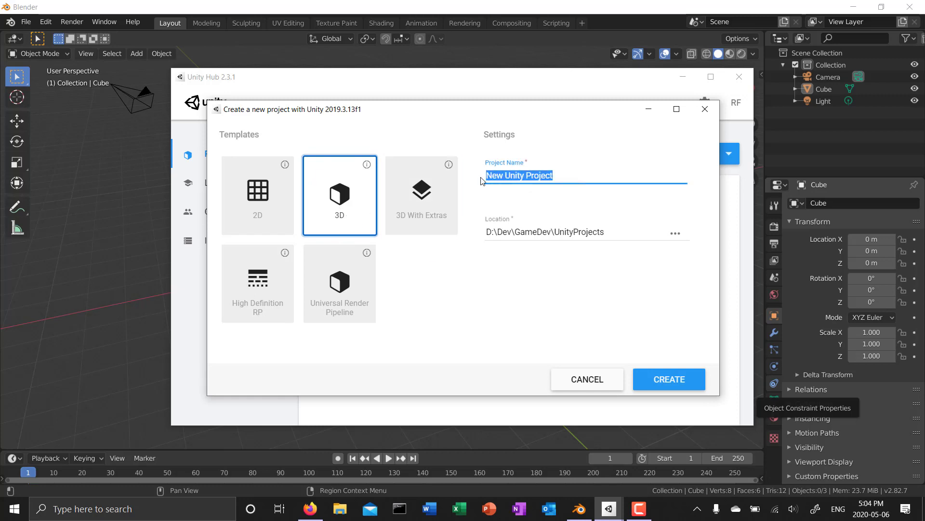
pyautogui.write('KartRA')
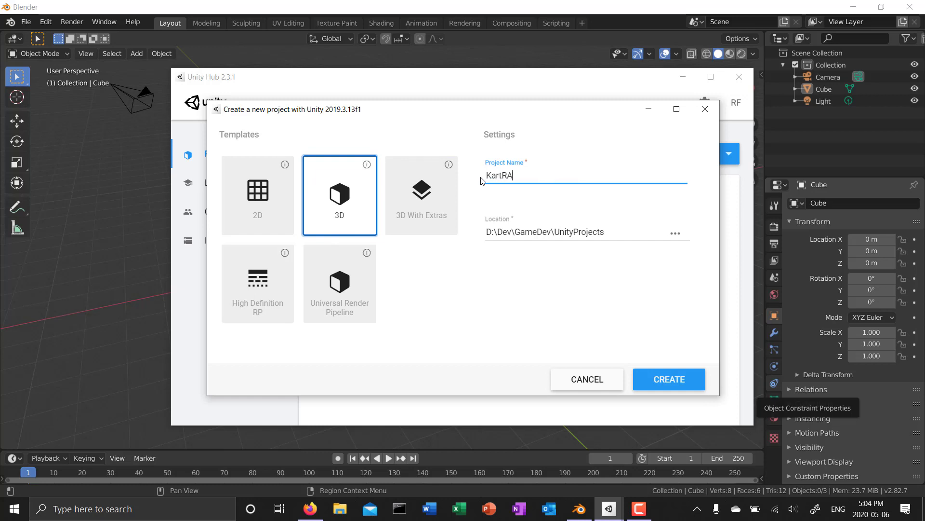
pyautogui.write('ce')
pyautogui.press('BackSpace')
pyautogui.press('BackSpace')
pyautogui.press('BackSpace')
pyautogui.write('acer')
pyautogui.click(676, 380)
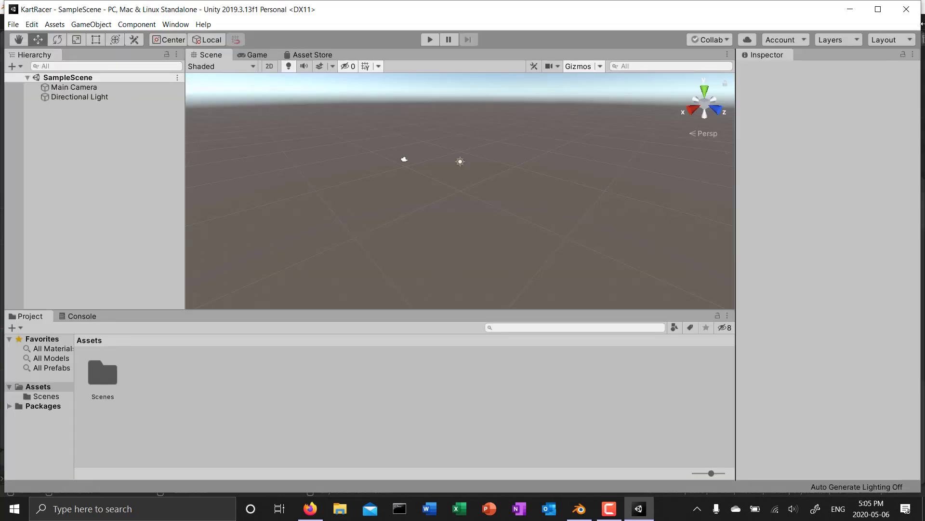
# Maximize the Unity editor window and inspect the Main Camera and Directional Light properties.
pyautogui.click(878, 9)
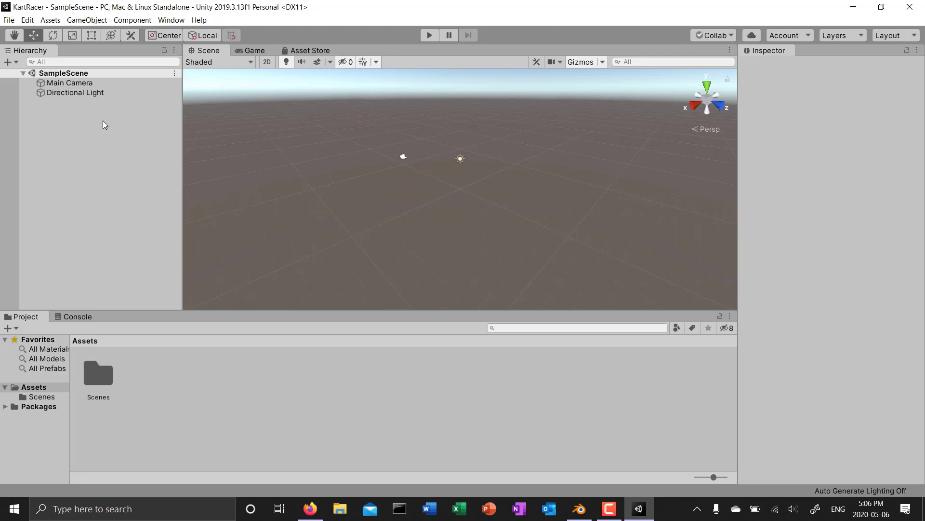
pyautogui.click(74, 86)
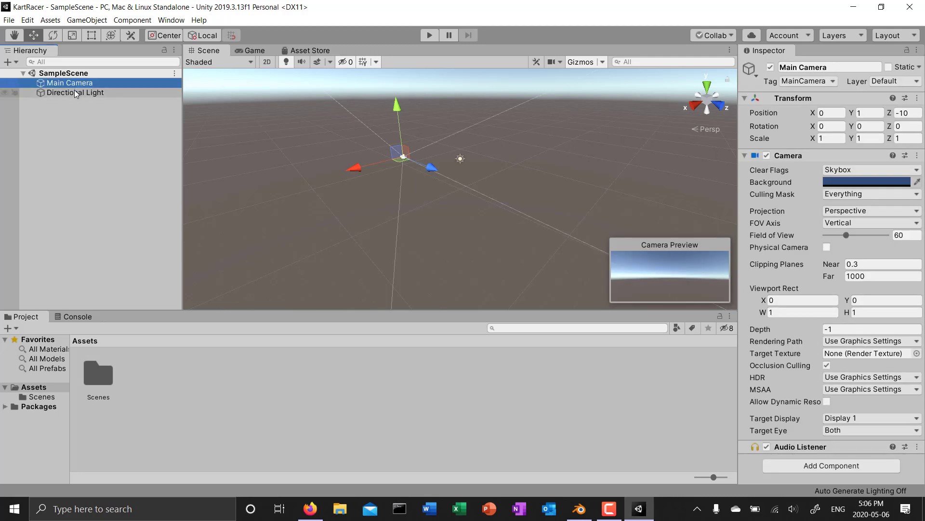
pyautogui.click(74, 94)
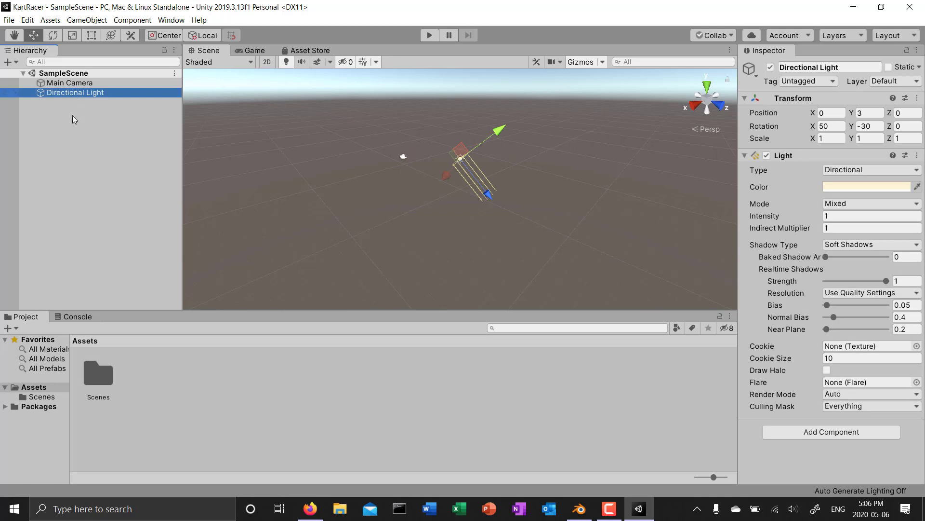
pyautogui.click(72, 115)
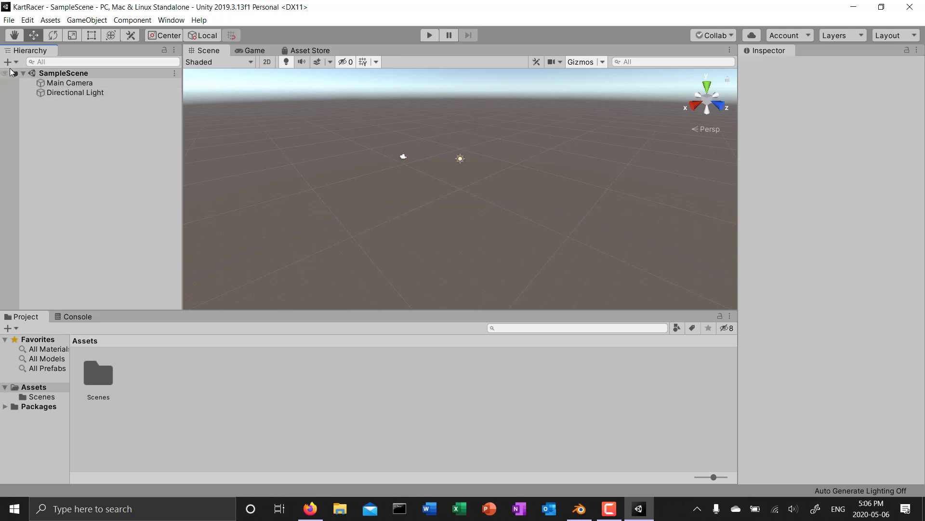
# Add a 3D cube to SampleScene and look through its components.
pyautogui.rightClick(60, 124)
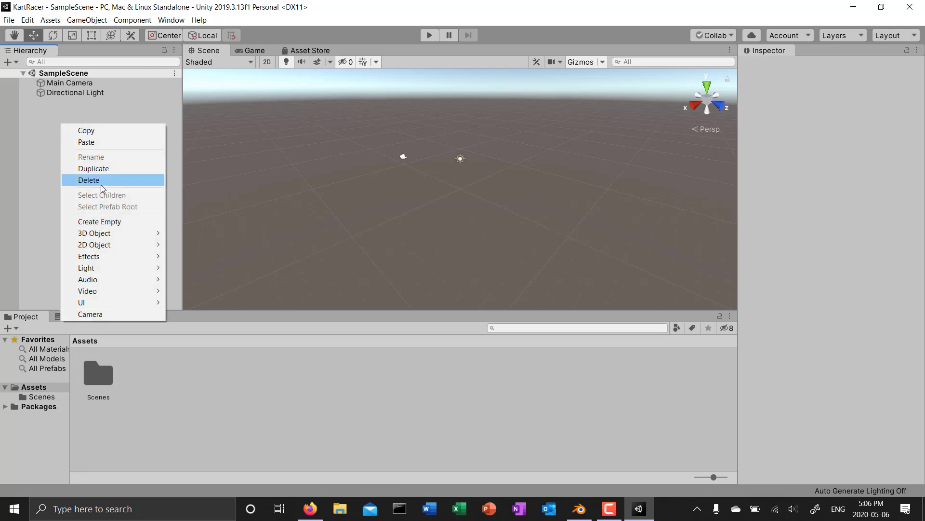
pyautogui.moveTo(130, 236)
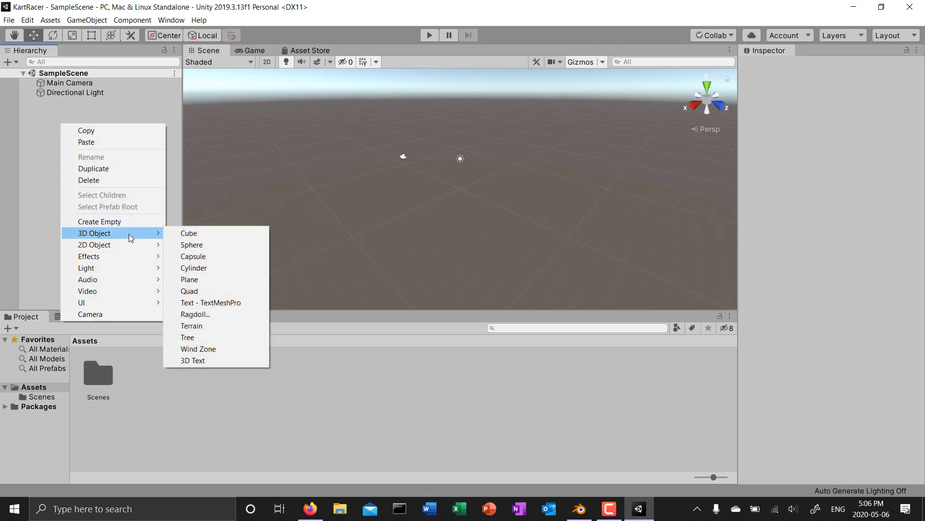
pyautogui.click(184, 235)
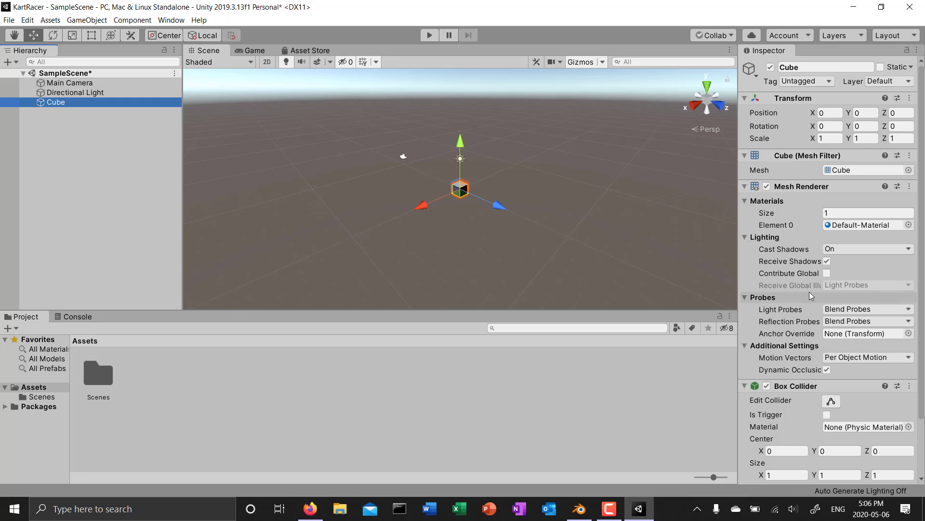
pyautogui.scroll(-3, 812, 296)
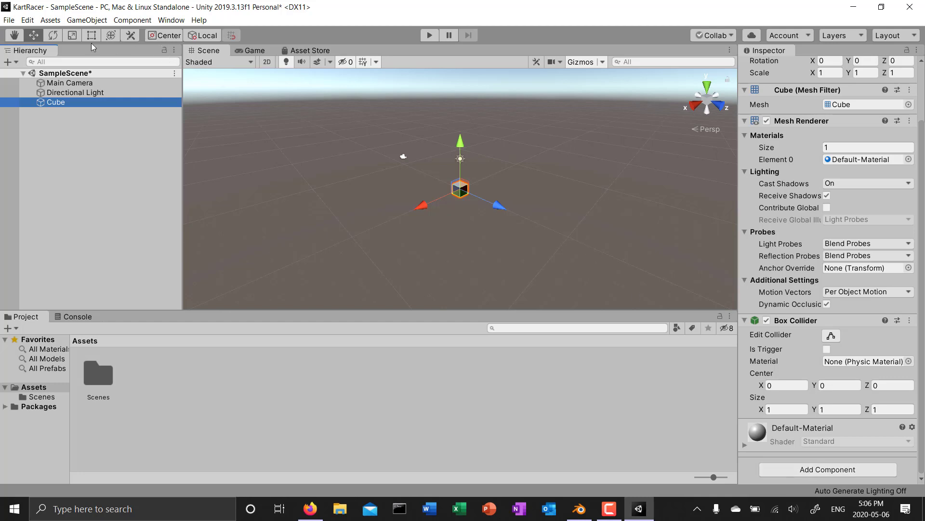
# Open the editor preferences and review the General and External Tools settings.
pyautogui.click(28, 20)
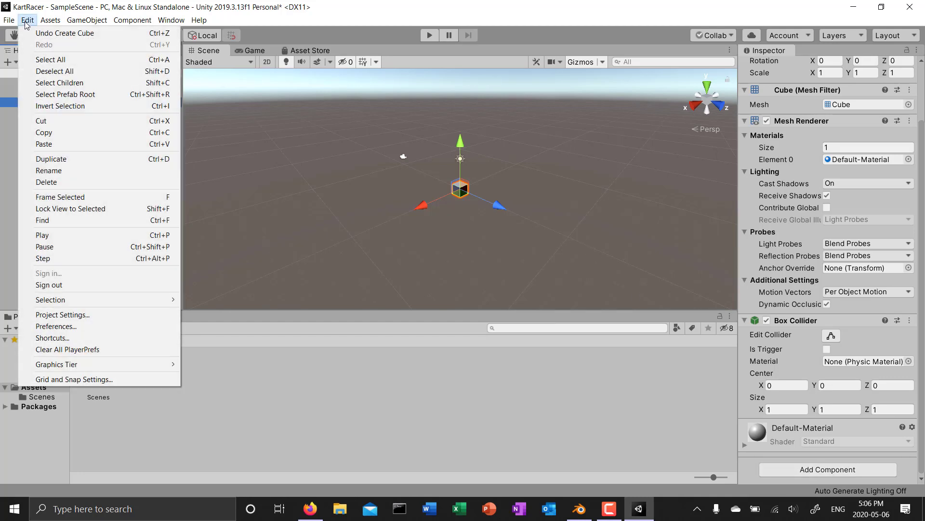
pyautogui.click(56, 327)
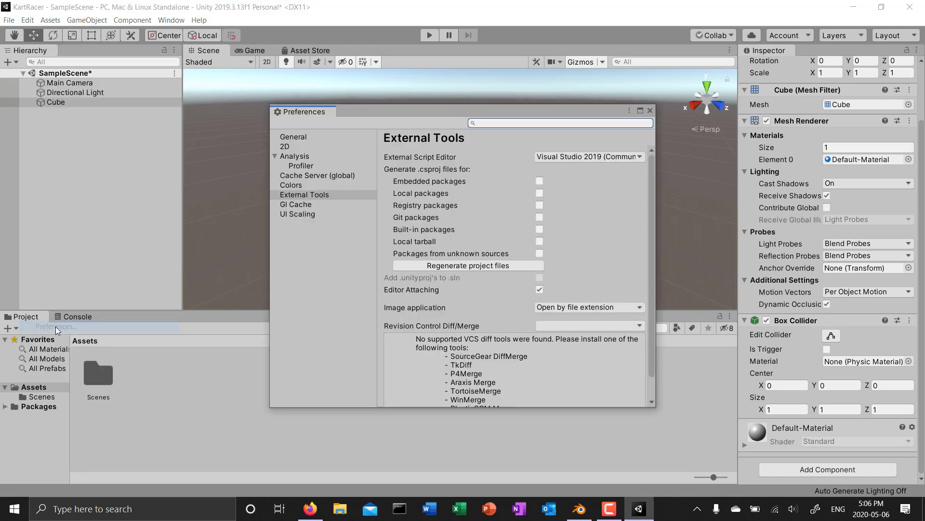
pyautogui.click(302, 186)
pyautogui.click(303, 139)
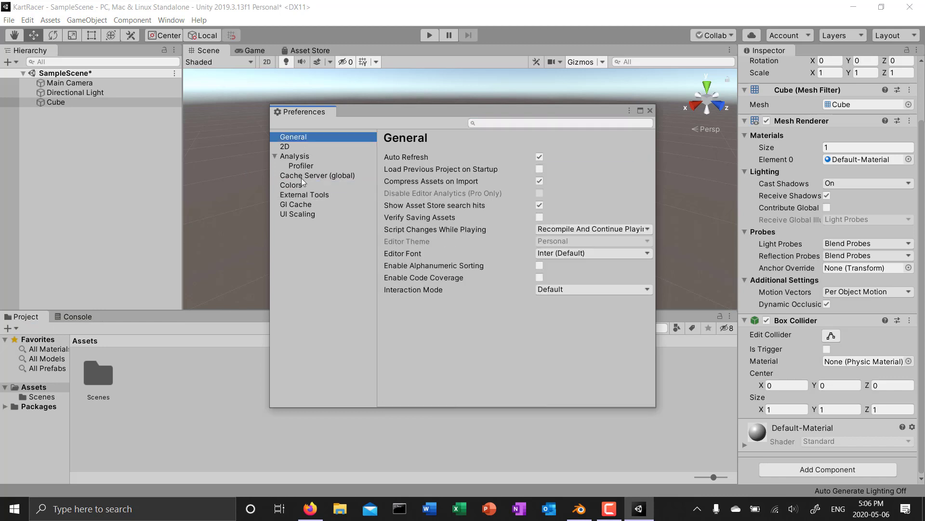
pyautogui.click(304, 194)
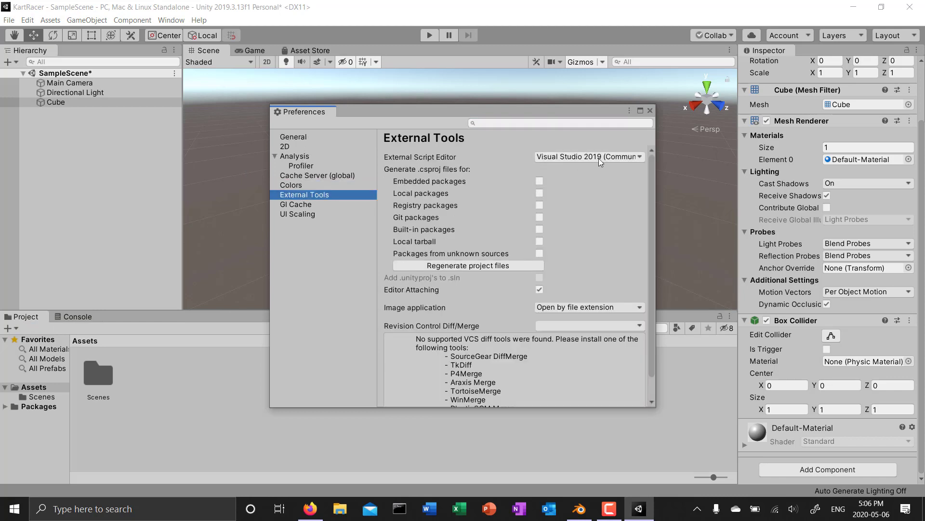
# Try Open by file extension as the external script editor, set it back to Visual Studio 2019 (Community), and close the preferences.
pyautogui.click(639, 156)
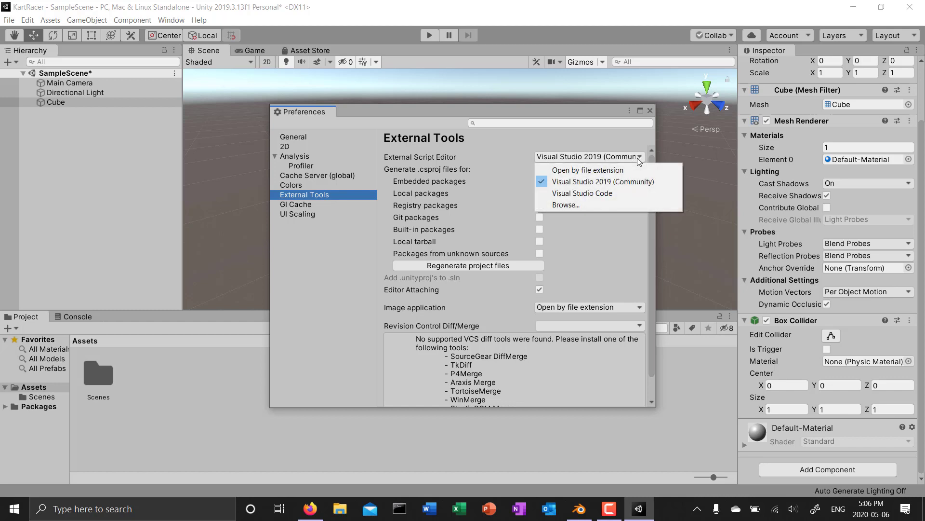
pyautogui.click(600, 170)
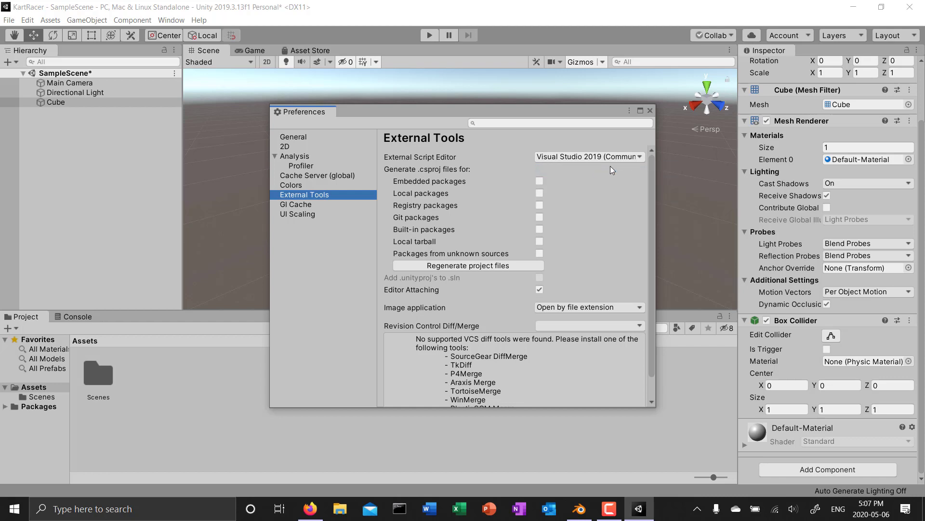
pyautogui.click(640, 157)
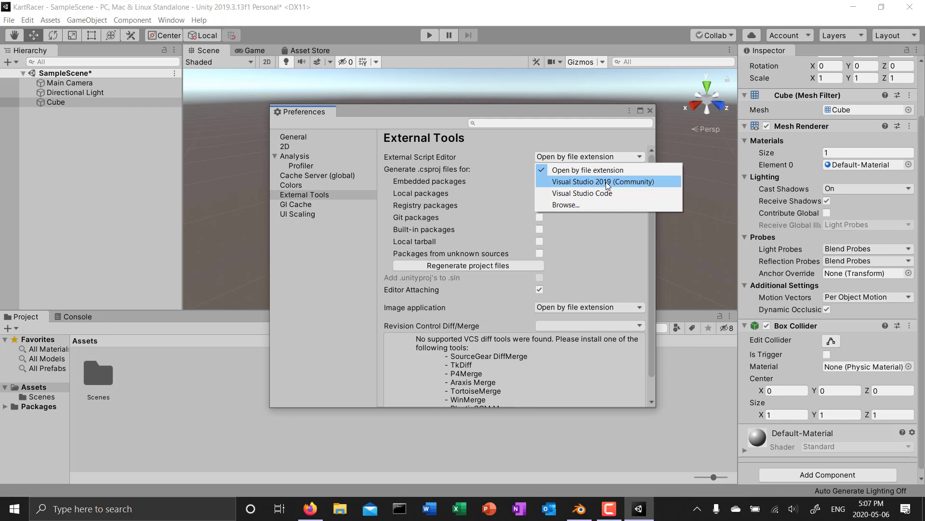
pyautogui.click(606, 183)
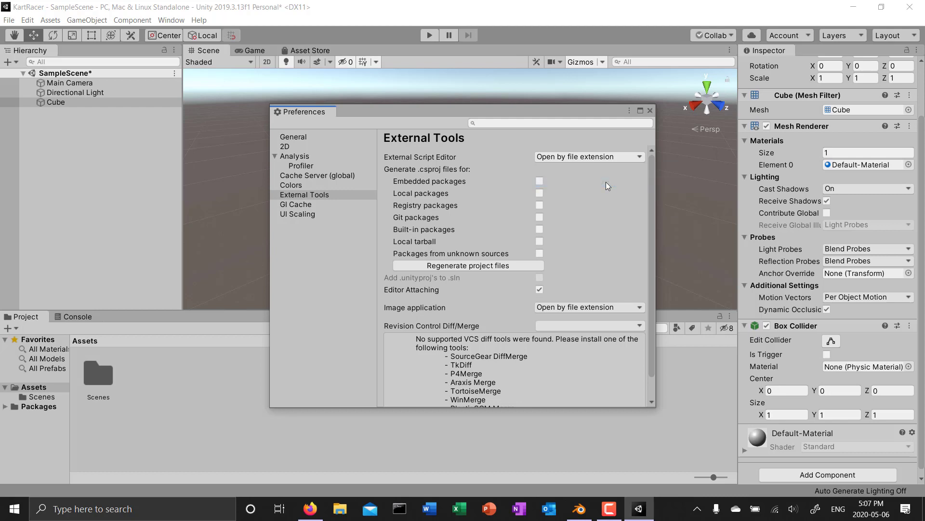
pyautogui.click(612, 158)
pyautogui.click(650, 110)
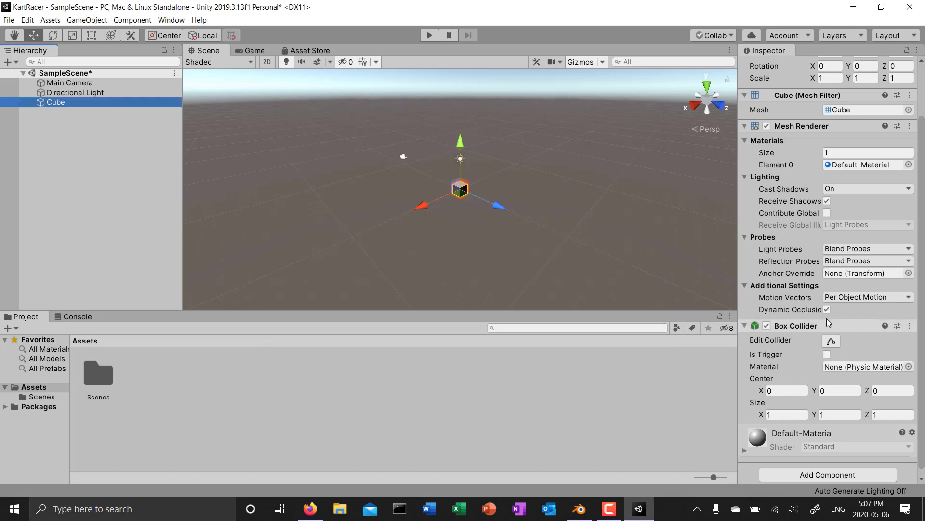
# Create a new script component named AutoRotator on the Cube and check it among the cube's components.
pyautogui.scroll(-1, 835, 296)
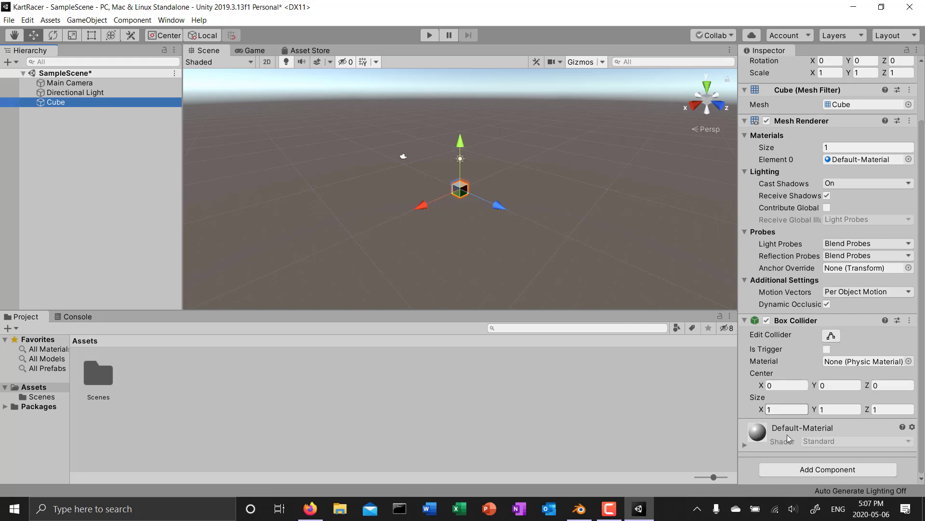
pyautogui.click(812, 470)
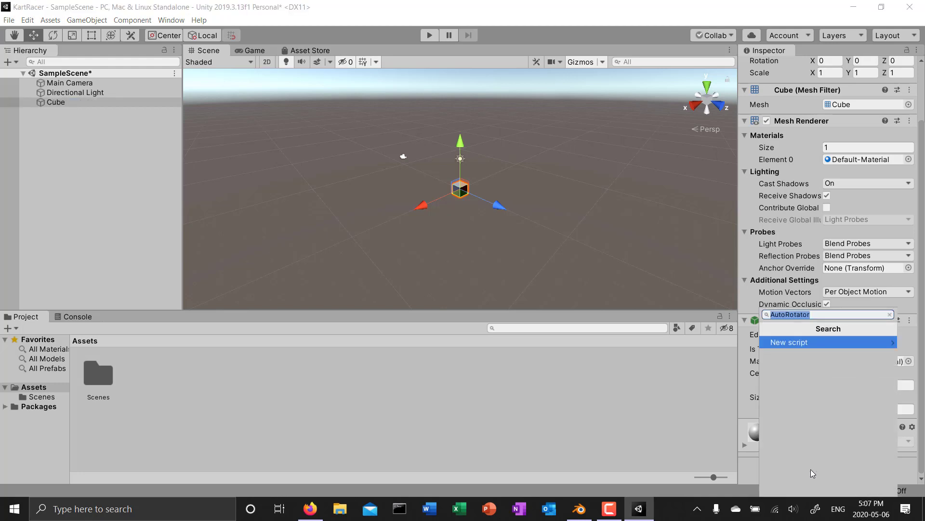
pyautogui.write('AutoRotator')
pyautogui.click(802, 344)
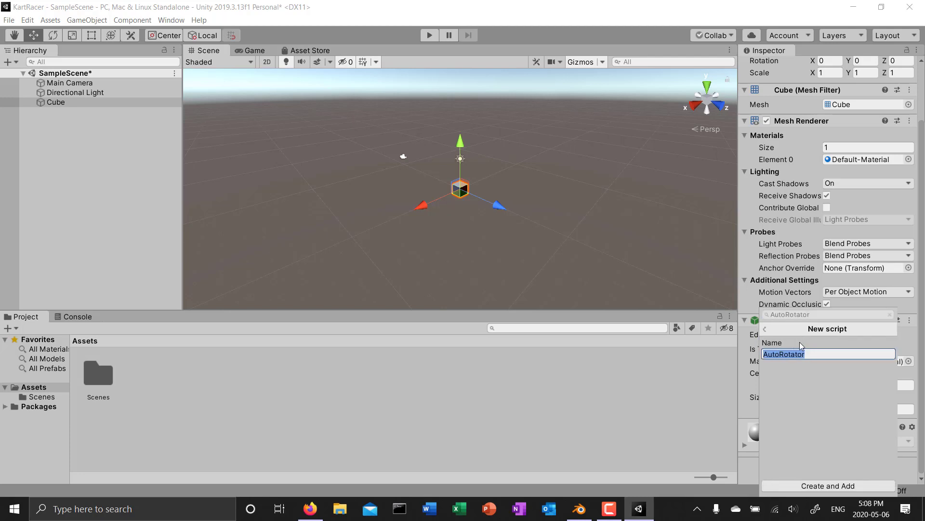
pyautogui.click(821, 486)
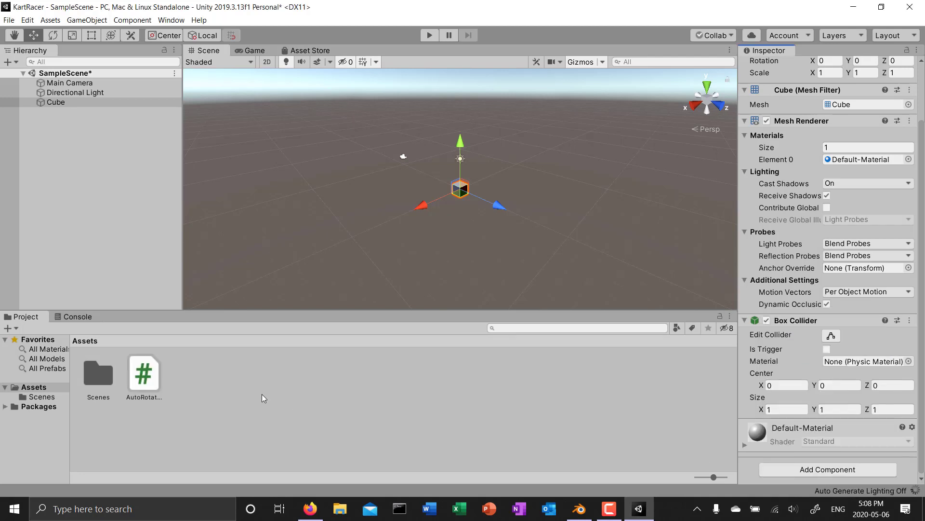
pyautogui.click(668, 401)
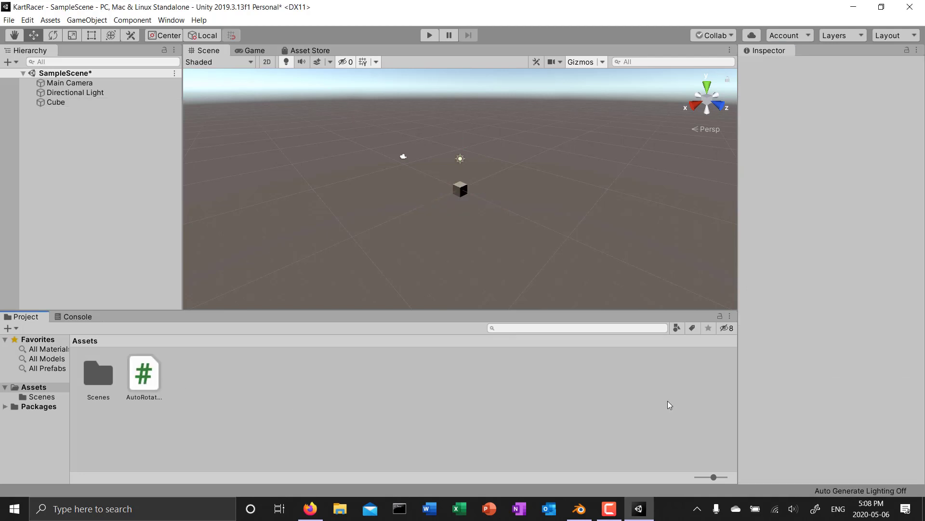
pyautogui.click(66, 104)
pyautogui.scroll(-3, 812, 397)
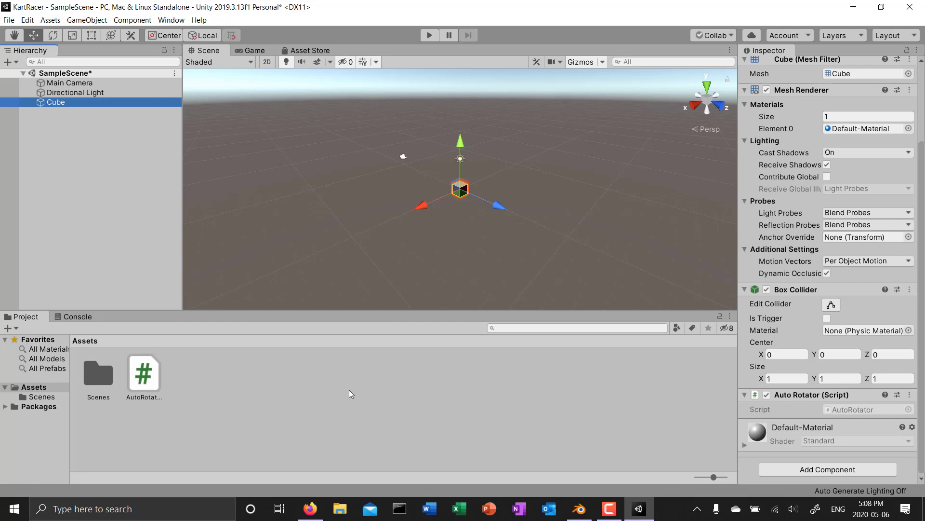
# Open the AutoRotator script in Visual Studio, skipping sign-in, with General development settings and the Dark theme, and allow firewall access on public networks.
pyautogui.click(141, 381)
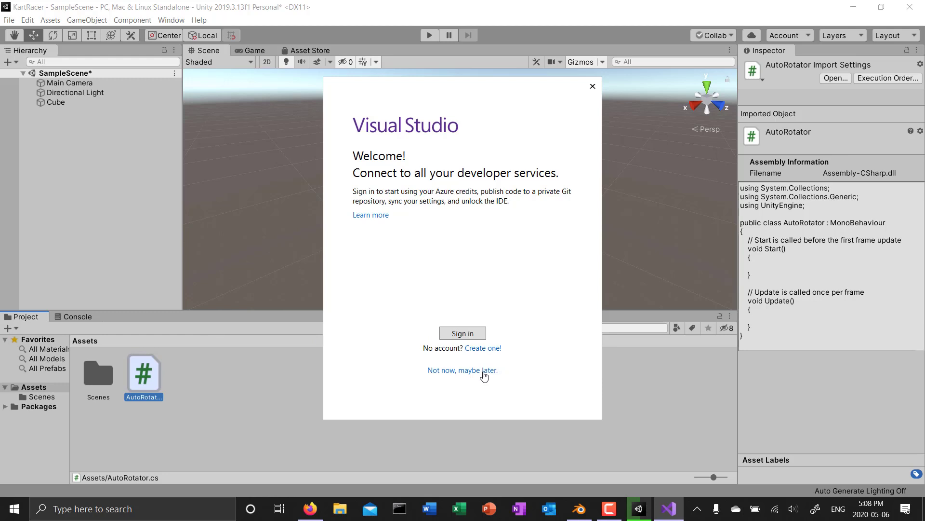
pyautogui.click(484, 371)
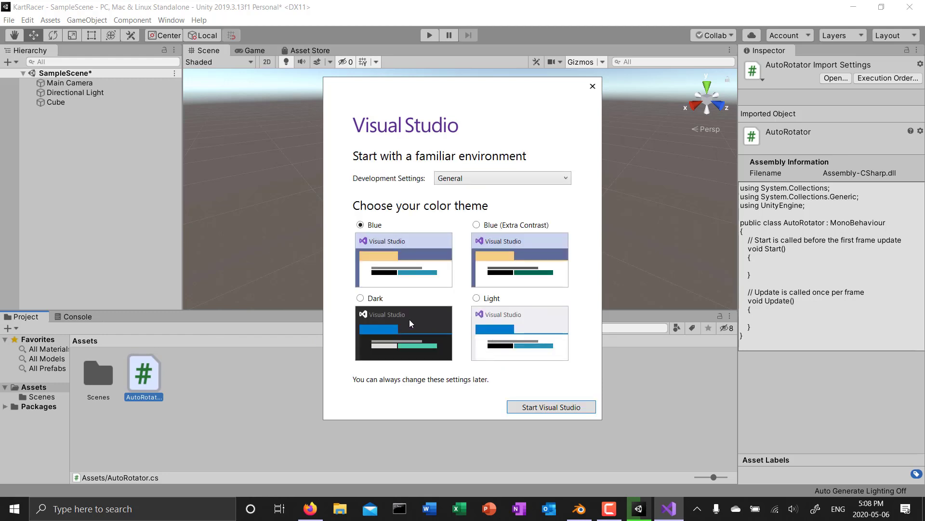
pyautogui.click(361, 298)
pyautogui.click(532, 180)
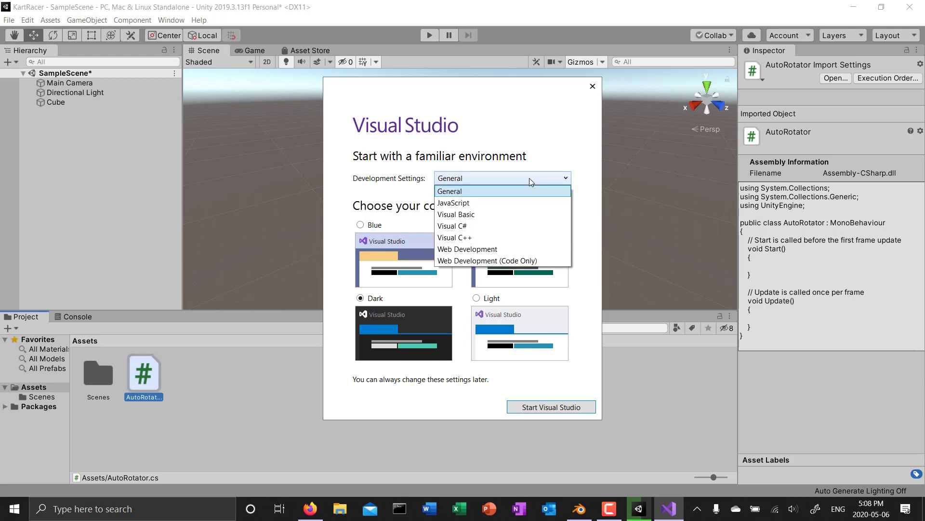
pyautogui.click(478, 226)
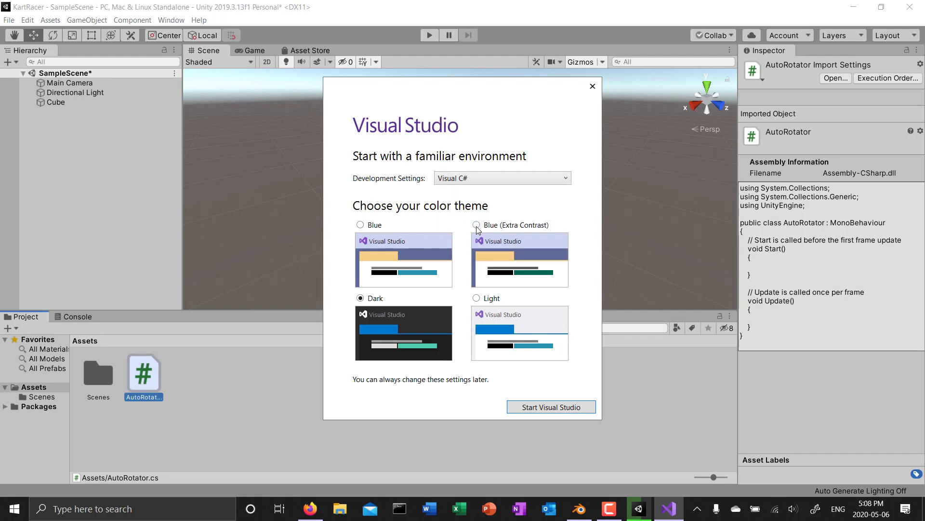
pyautogui.click(485, 178)
pyautogui.click(473, 192)
pyautogui.click(548, 409)
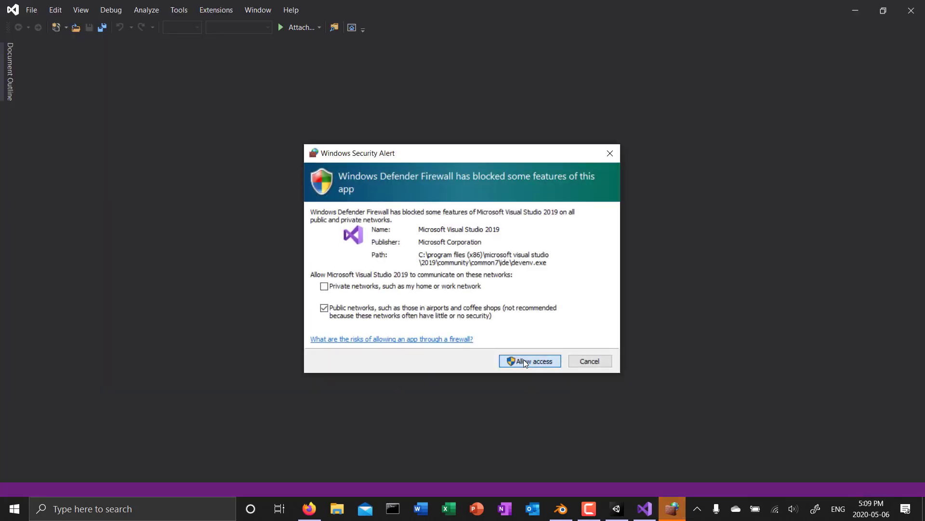
pyautogui.click(525, 361)
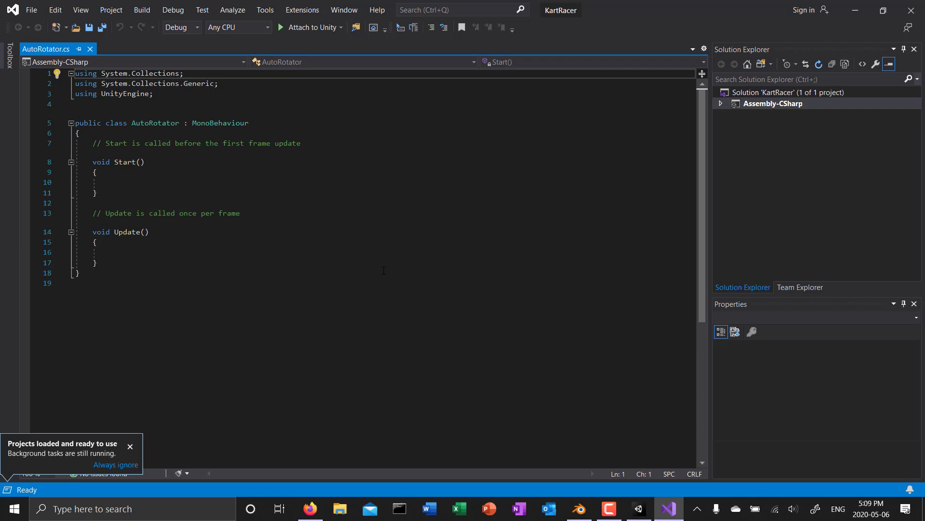
# Enlarge the code text and begin a transform.Rotate statement inside the Update method.
pyautogui.keyDown('ctrl'); pyautogui.scroll(6, 383, 271); pyautogui.keyUp('ctrl')
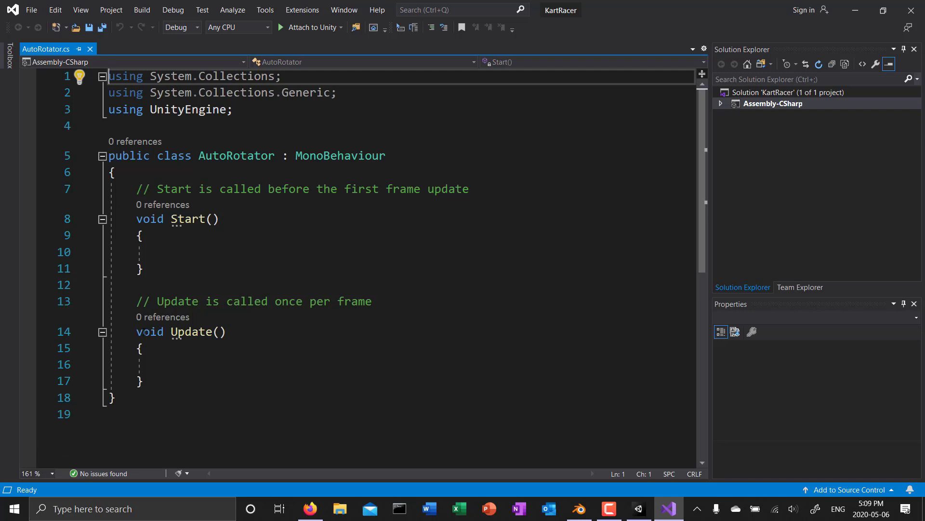
pyautogui.moveTo(137, 332); pyautogui.dragTo(163, 378)
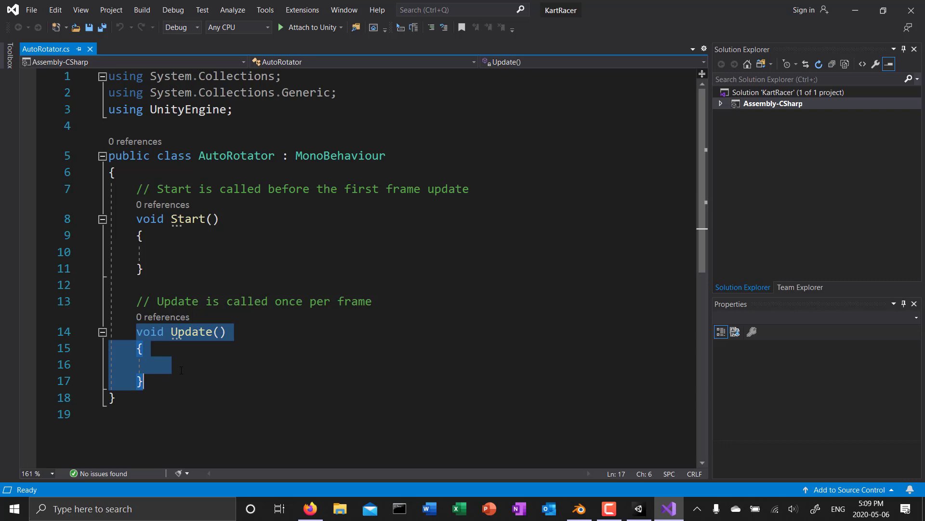
pyautogui.click(181, 370)
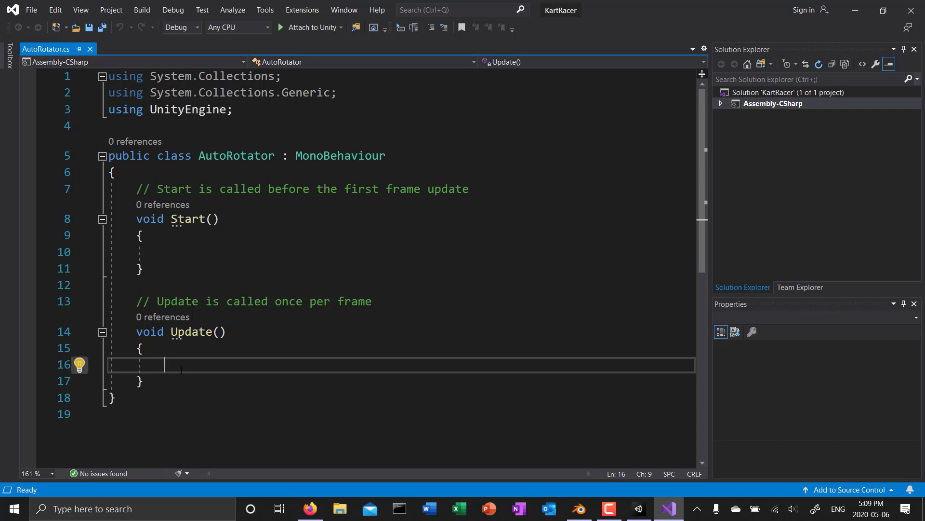
pyautogui.write('trans')
pyautogui.write('f')
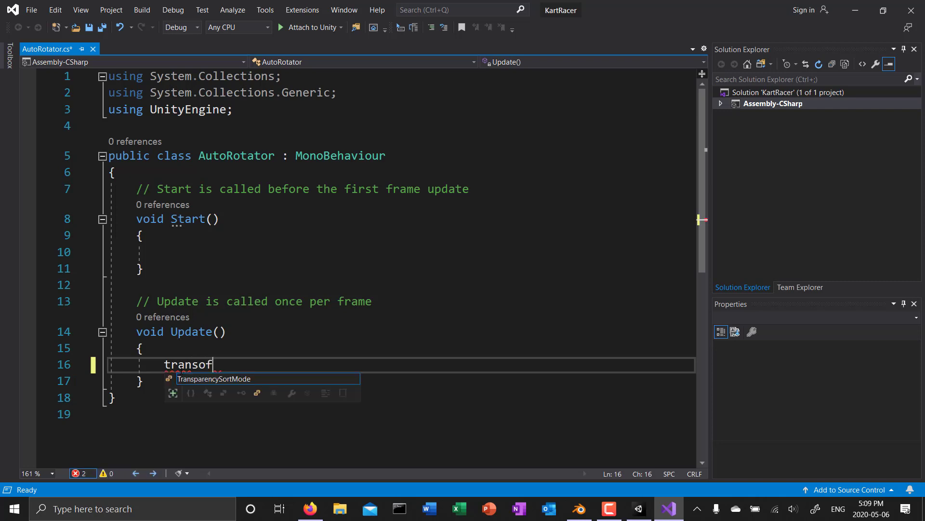
pyautogui.write('orm.Rotate')
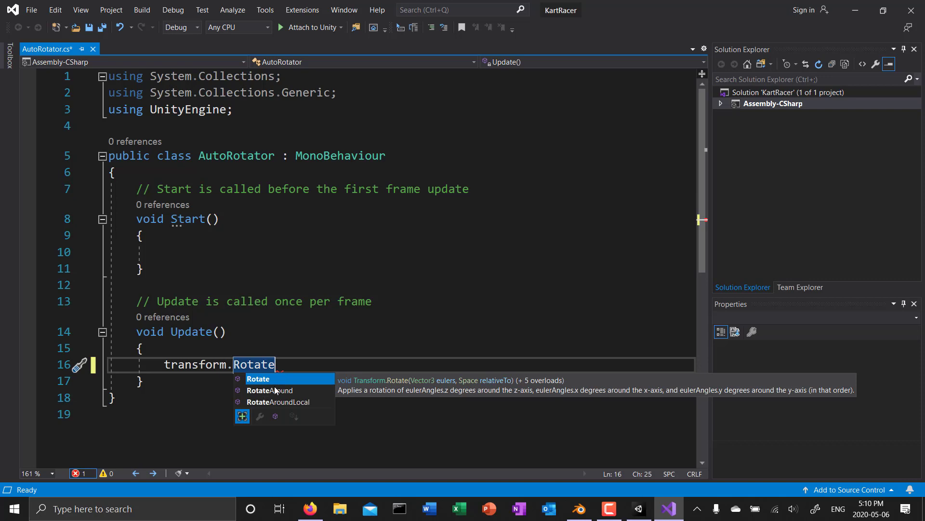
# Erase the end of the statement and rewrite it as transform.Rotate(new Vector3()); in the Update method.
pyautogui.press('BackSpace')
pyautogui.press('BackSpace')
pyautogui.press('BackSpace')
pyautogui.press('BackSpace')
pyautogui.press('BackSpace')
pyautogui.press('BackSpace')
pyautogui.press('BackSpace')
pyautogui.press('BackSpace')
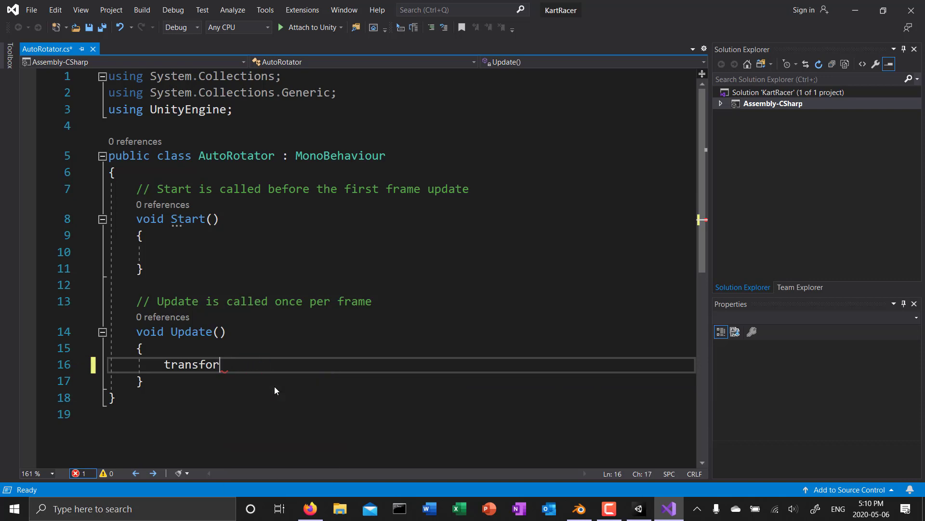
pyautogui.write('m.')
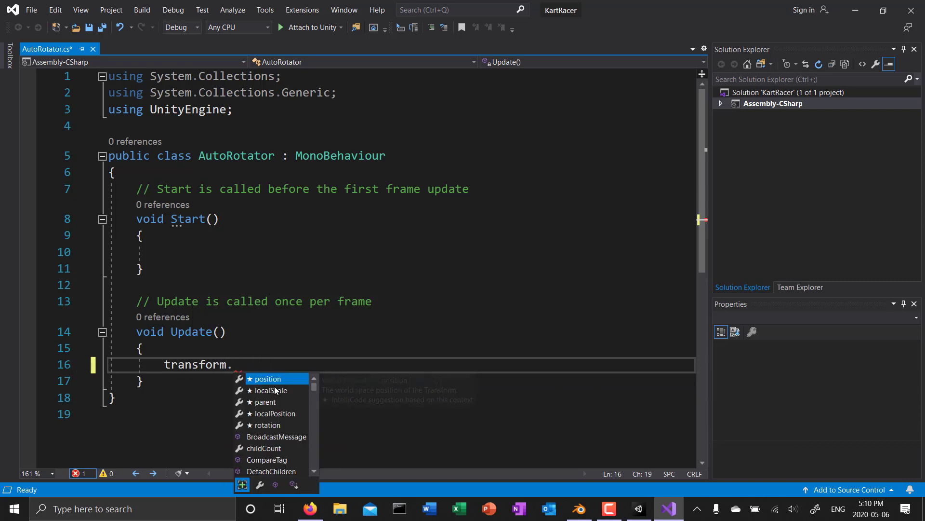
pyautogui.write('Rotate(')
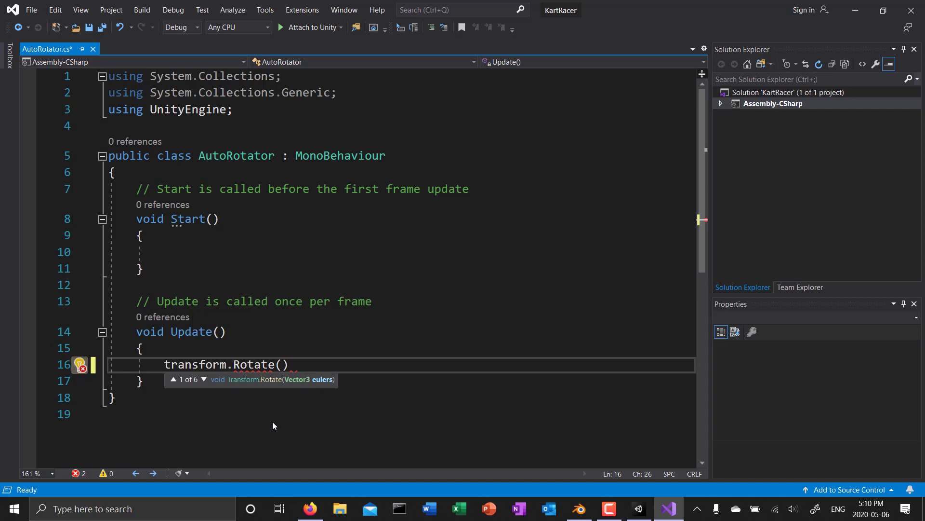
pyautogui.write('new ')
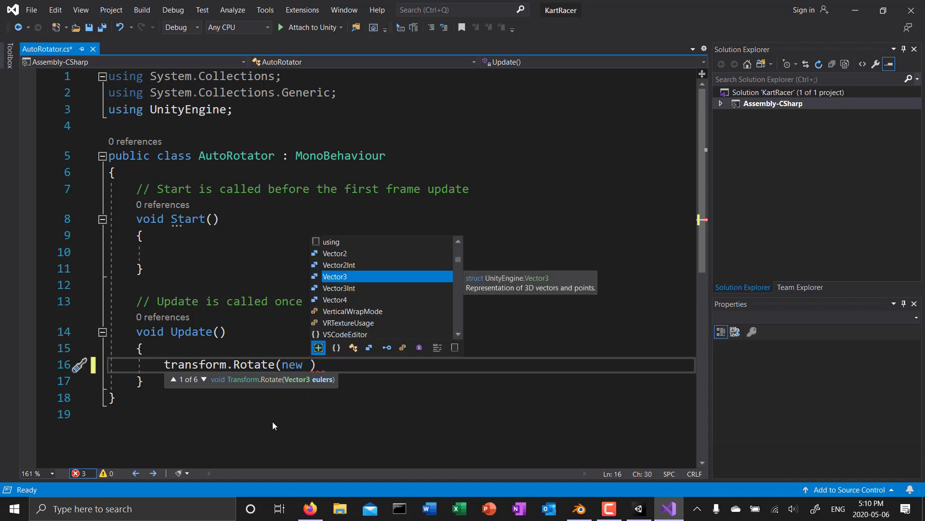
pyautogui.write('Vector3(')
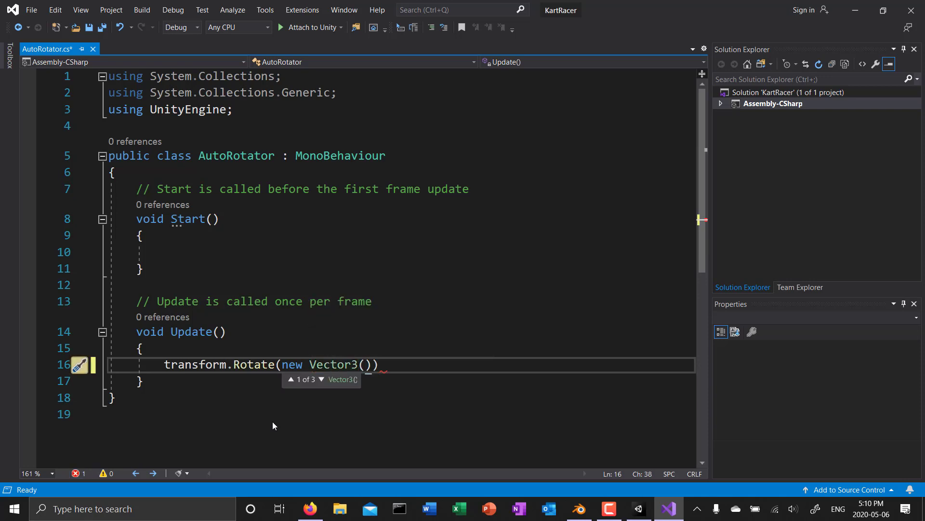
pyautogui.write('));')
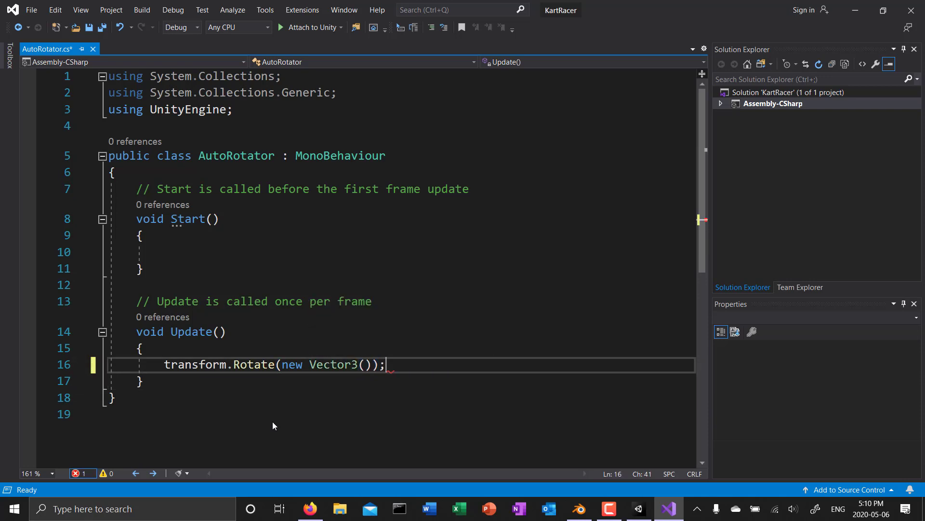
# Fill in the Vector3 arguments as 0.0f, 0.1f, 0.0f and save the AutoRotator script.
pyautogui.press('Left')
pyautogui.press('Left')
pyautogui.press('Left')
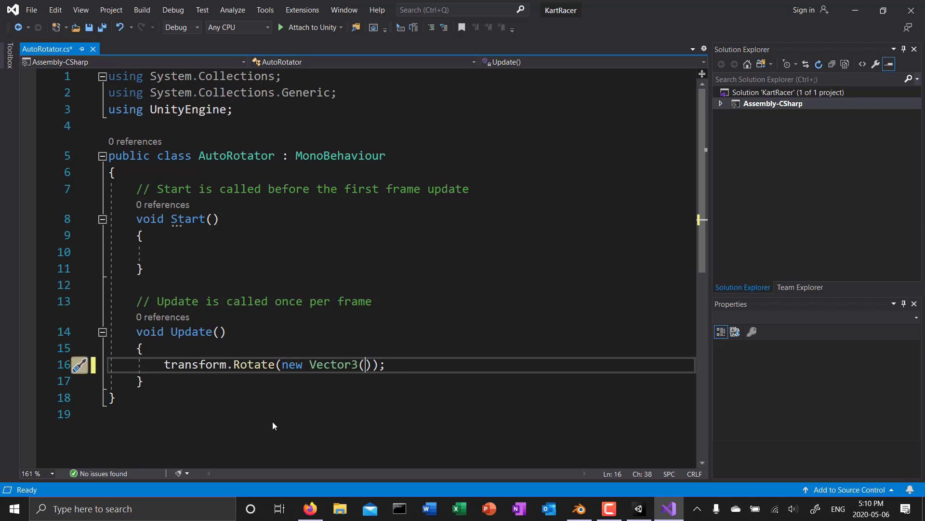
pyautogui.write('0.0f')
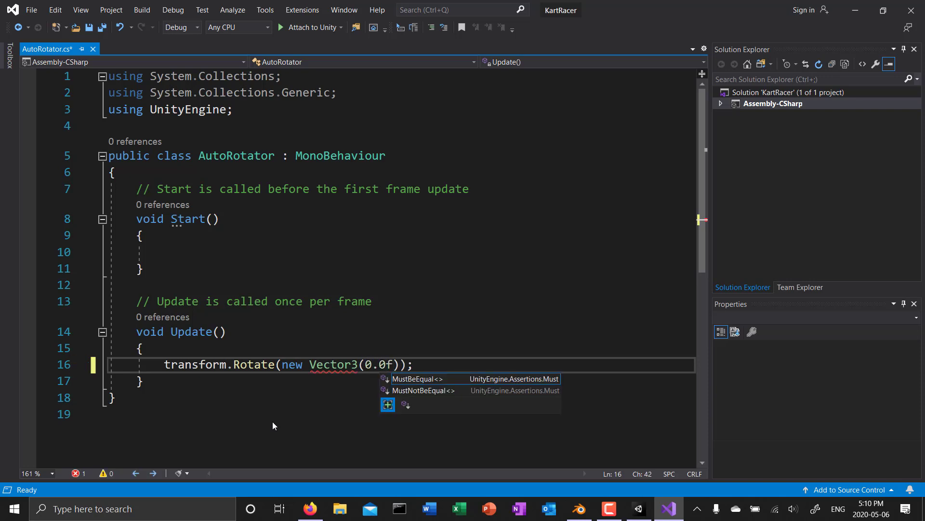
pyautogui.write(', ')
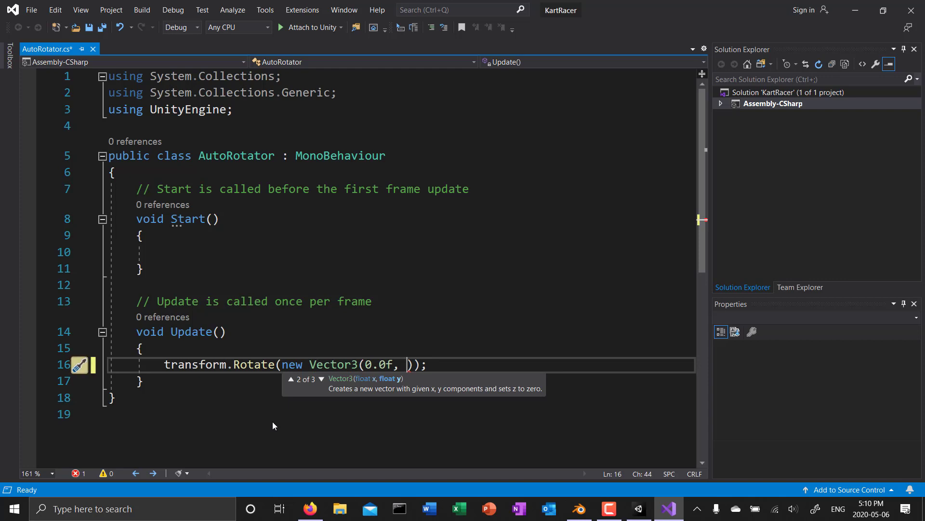
pyautogui.write('0.1f')
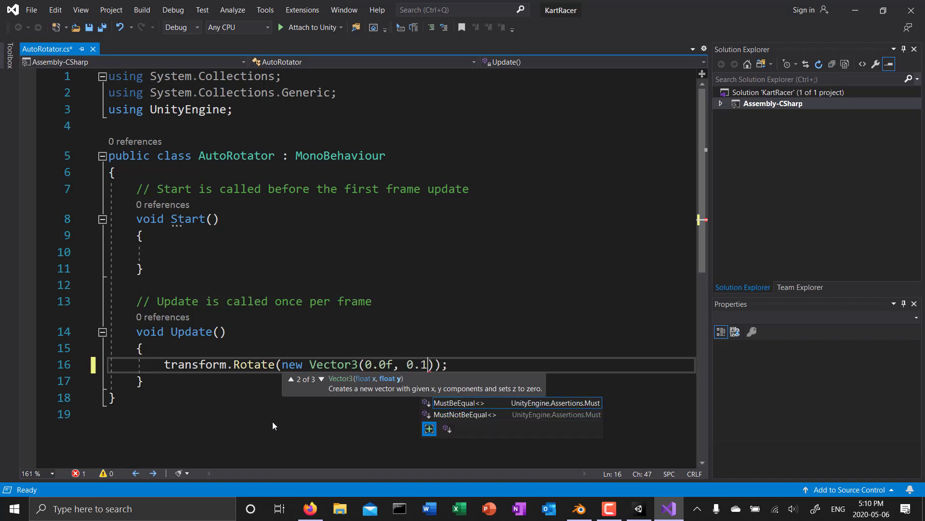
pyautogui.write(', 0.0f')
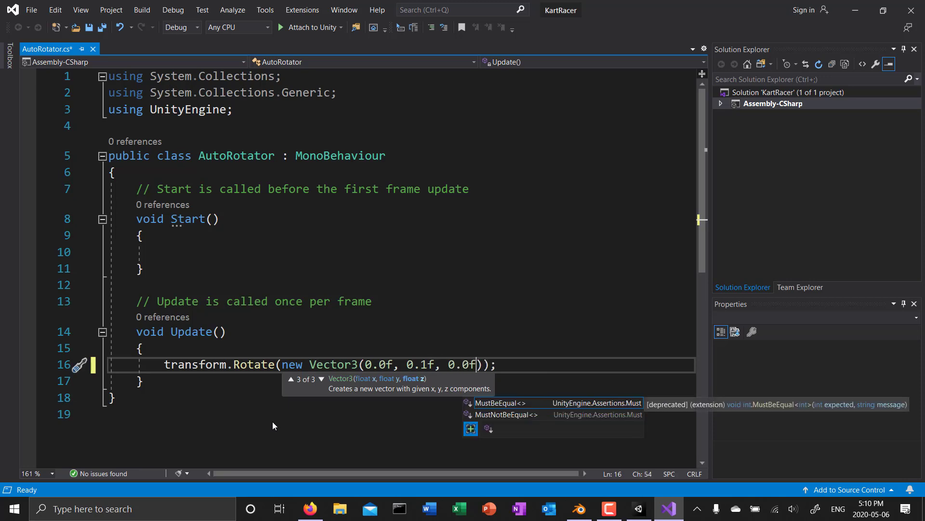
pyautogui.press('Right')
pyautogui.press('Right')
pyautogui.press('Right')
pyautogui.press('Right')
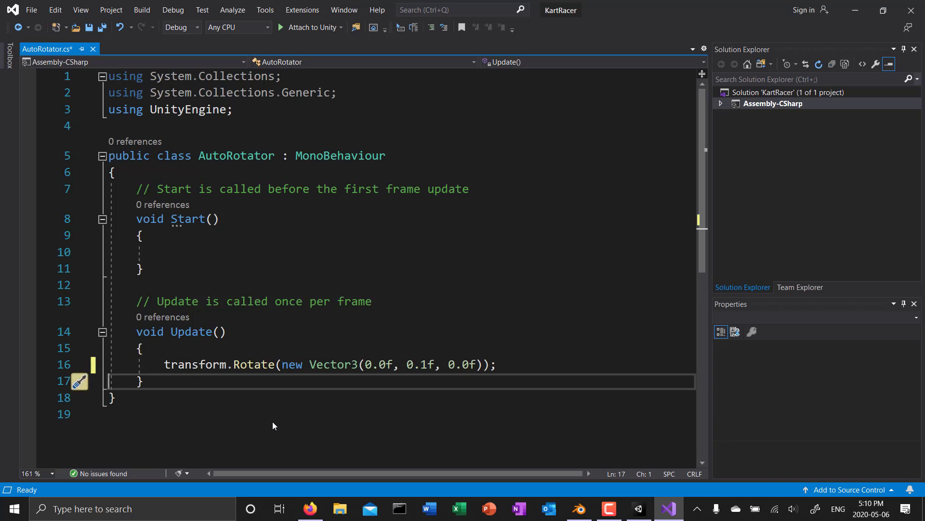
pyautogui.hotkey('ctrl', 's')
# Switch back to Unity, check the Cube's Auto Rotator component, and run the scene in play mode before stopping it.
pyautogui.click(639, 509)
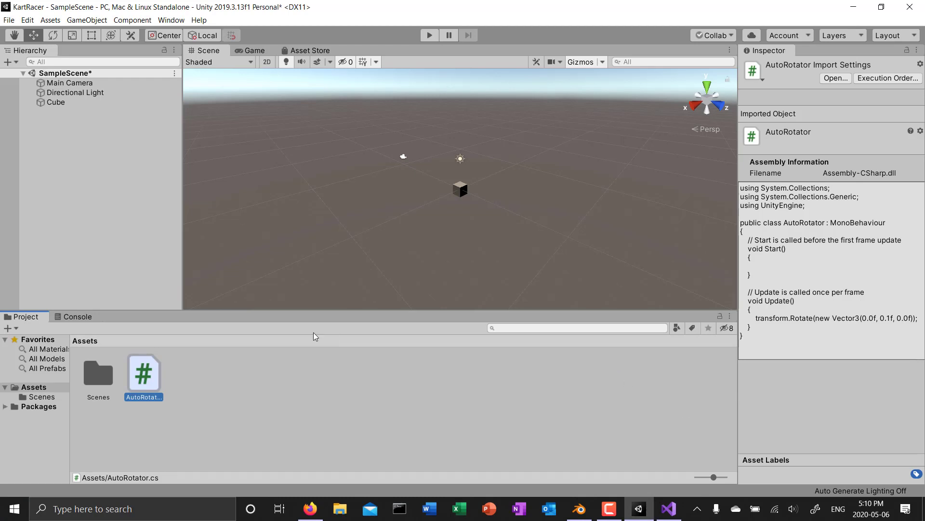
pyautogui.click(61, 102)
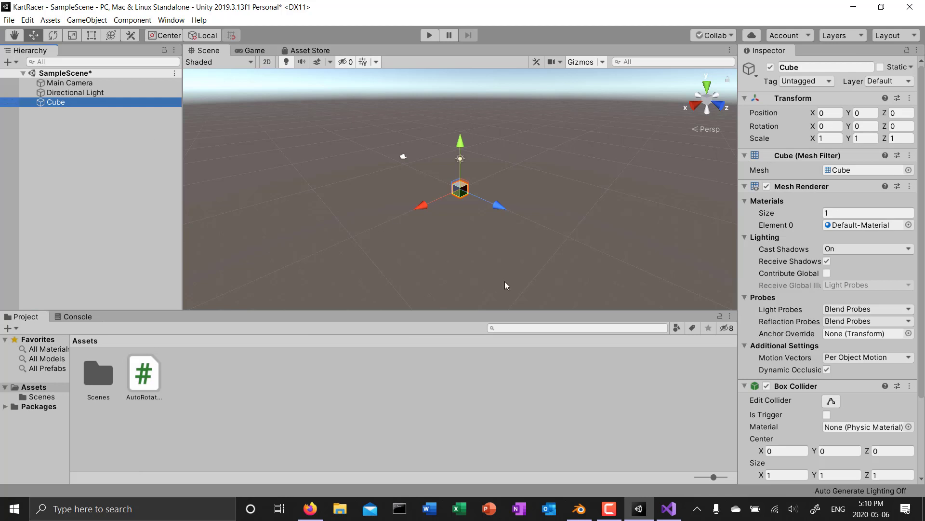
pyautogui.scroll(-3, 829, 347)
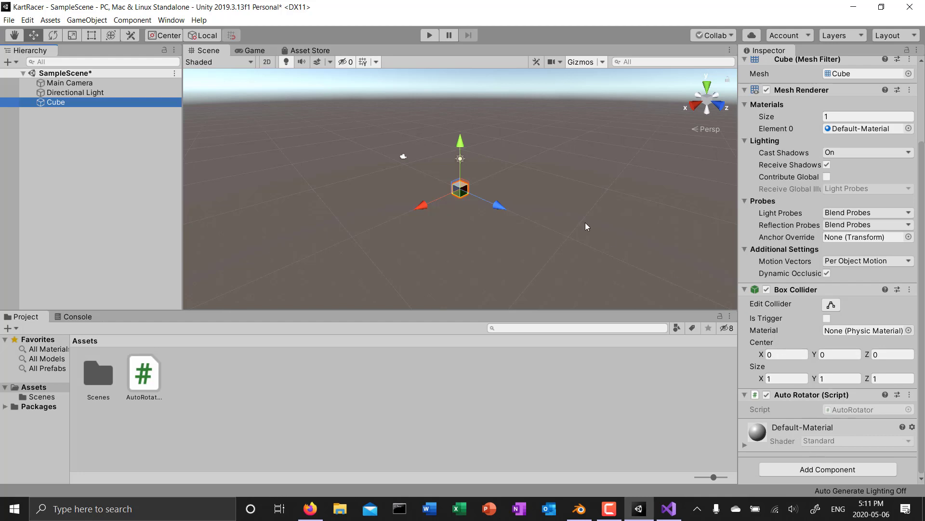
pyautogui.click(430, 35)
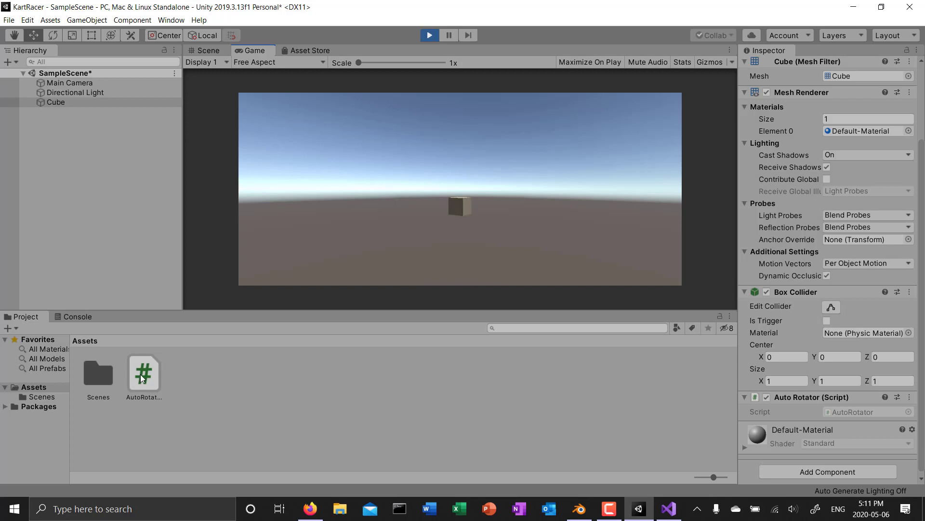
pyautogui.click(429, 37)
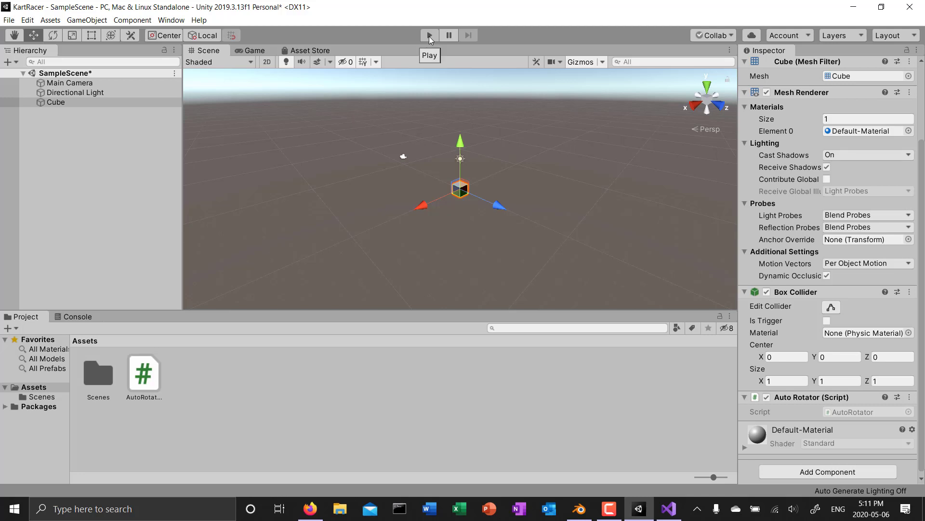